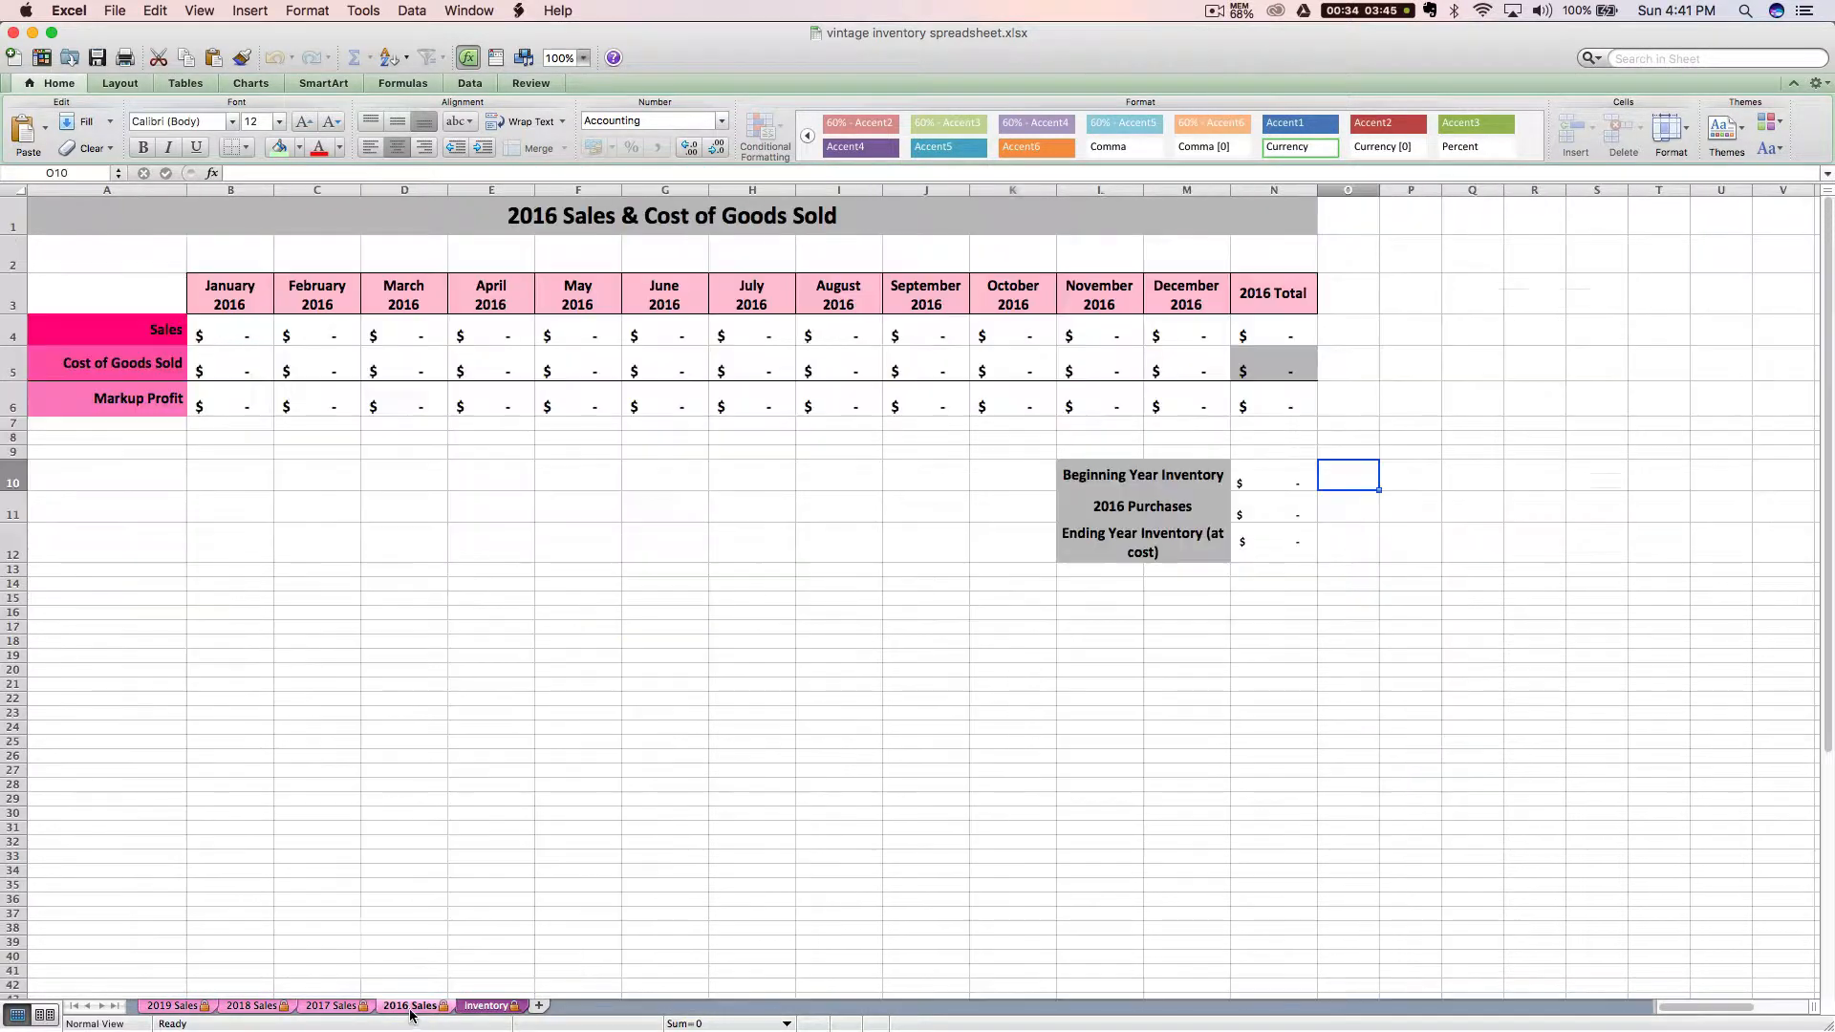
Step: Look over the 2016 and 2017 sales sheets, and open the inventory sheet
{"action": "left_click", "coordinate": [414, 1009]}
{"action": "left_click", "coordinate": [319, 1006]}
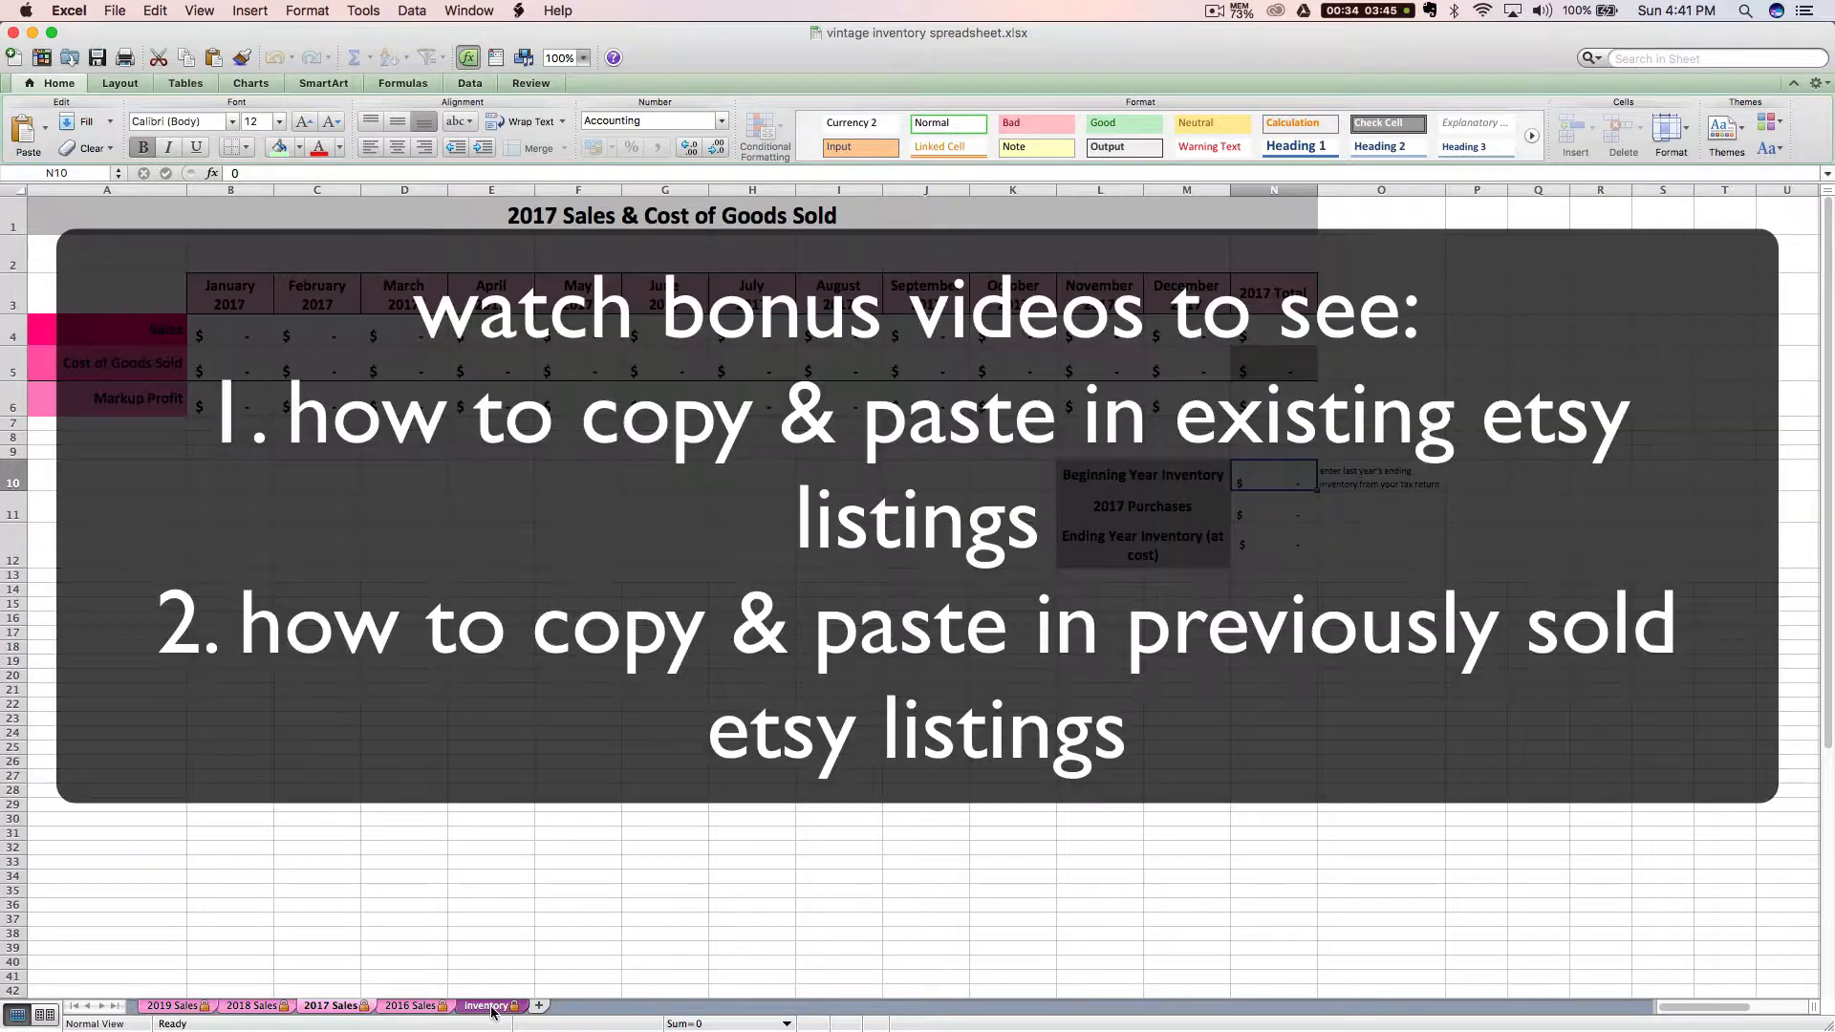
{"action": "left_click", "coordinate": [490, 1009]}
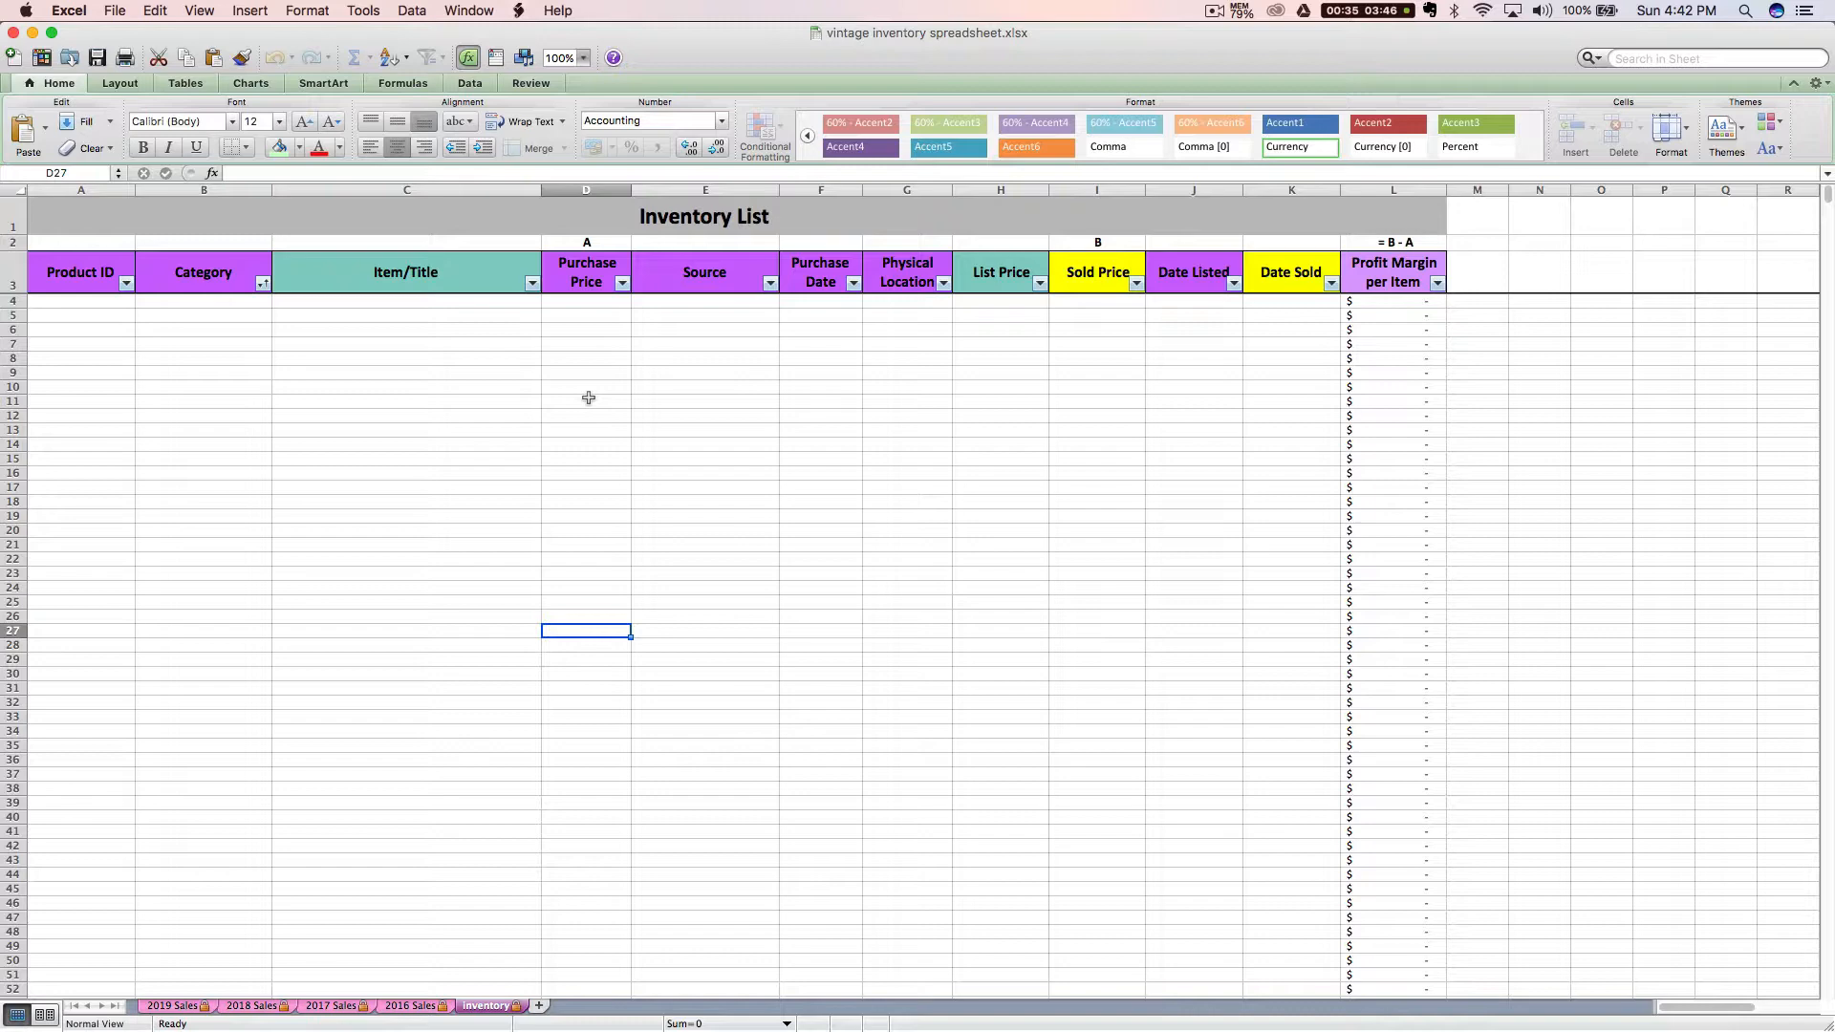
Step: Examine the inventory list's Product ID, Category, Item/Title and Purchase Price cells and the Profit Margin formula in row 4
{"action": "left_click", "coordinate": [144, 302]}
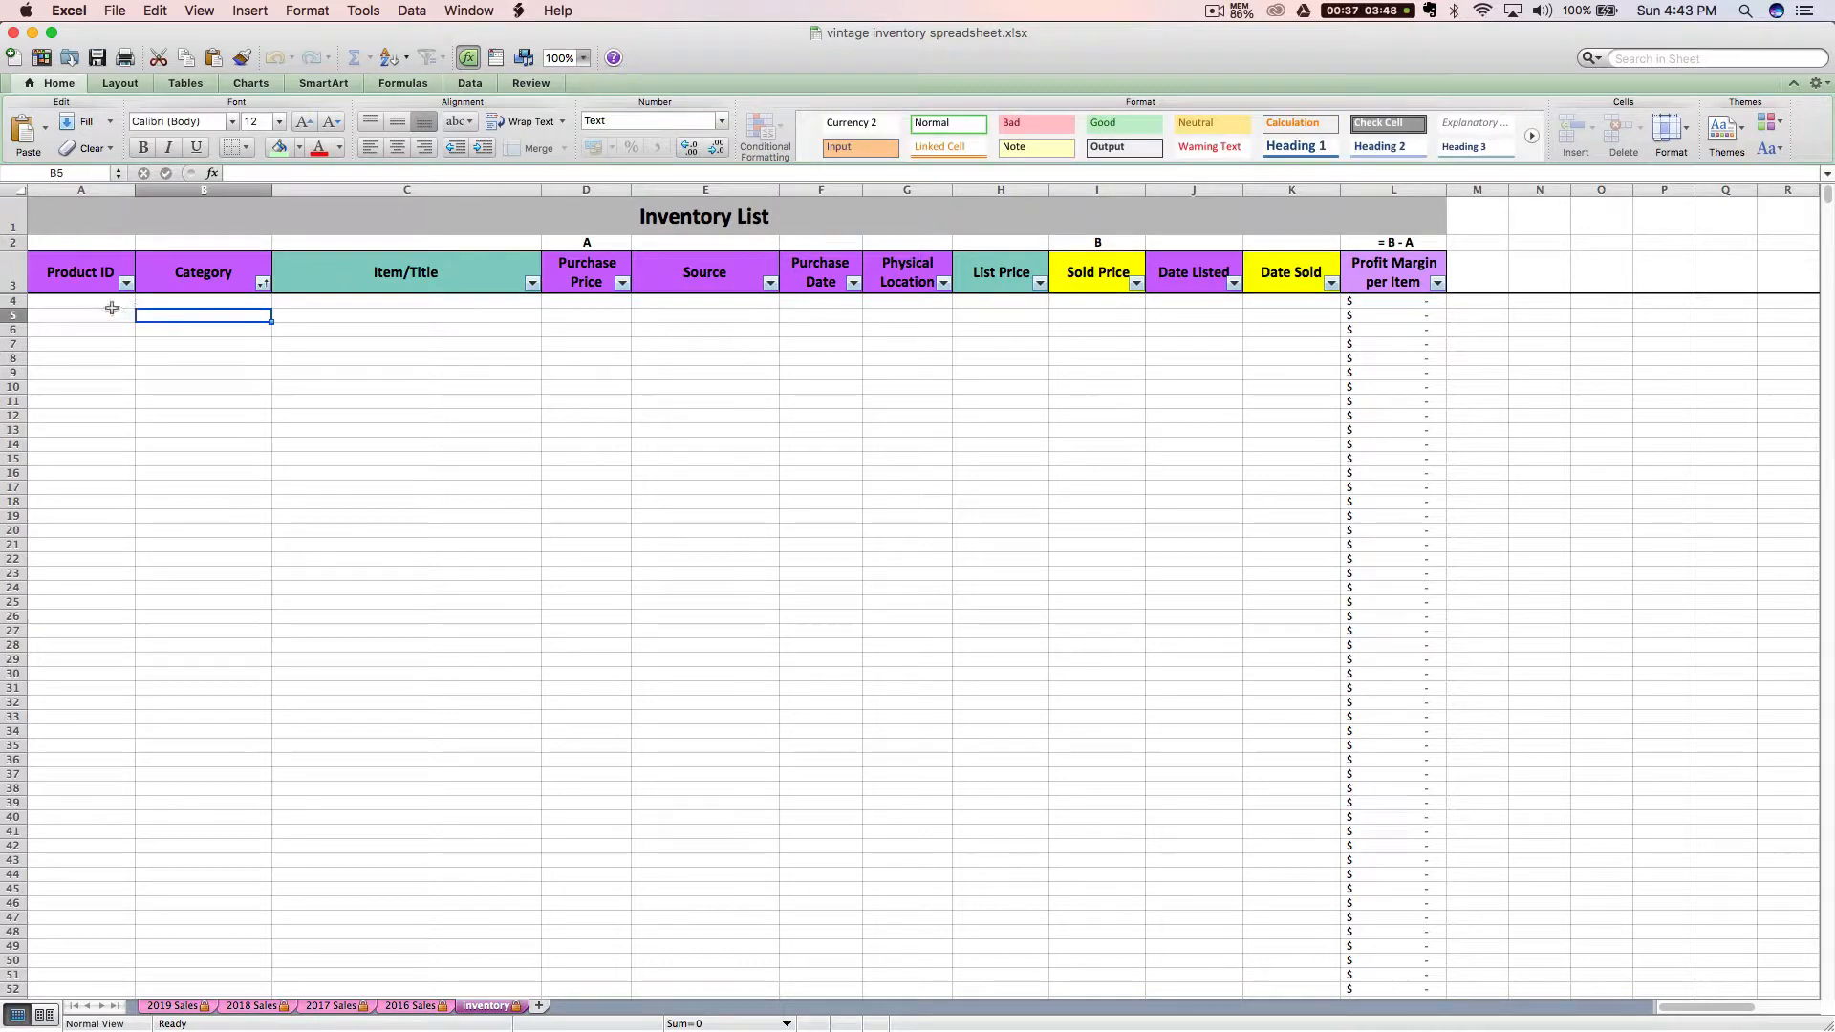
{"action": "left_click", "coordinate": [99, 301]}
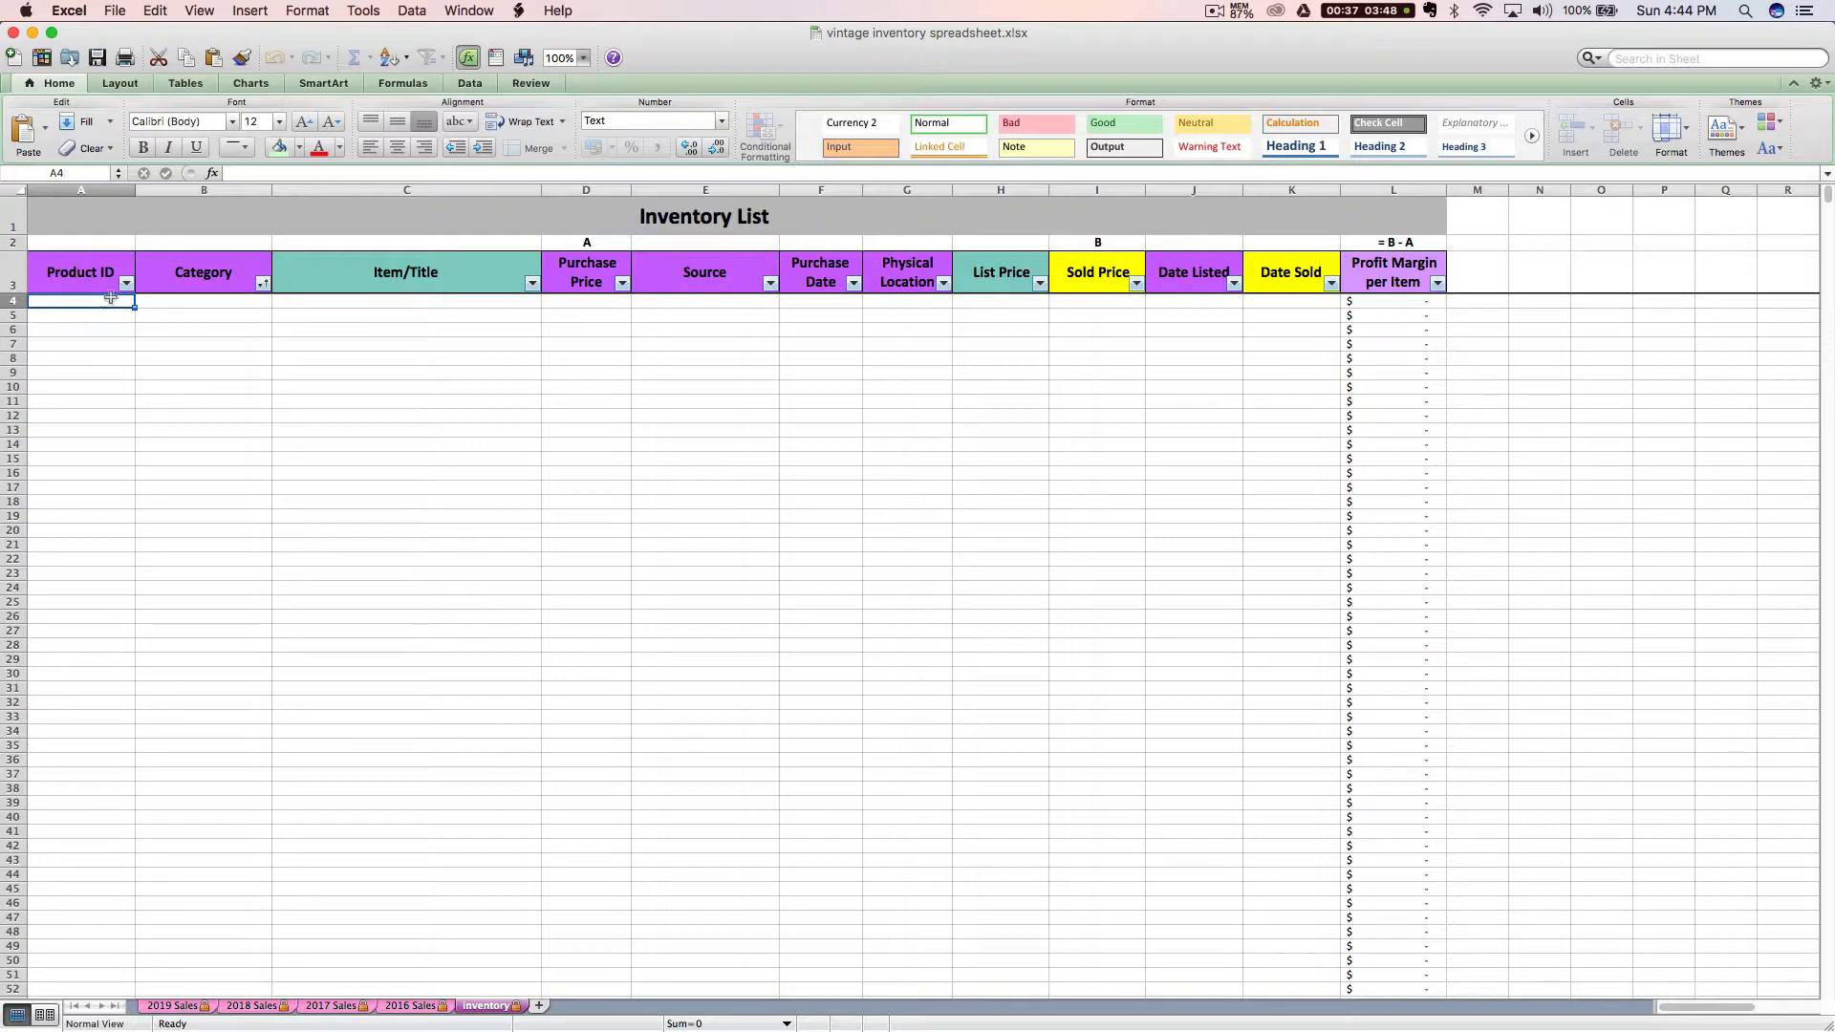
{"action": "left_click", "coordinate": [174, 302]}
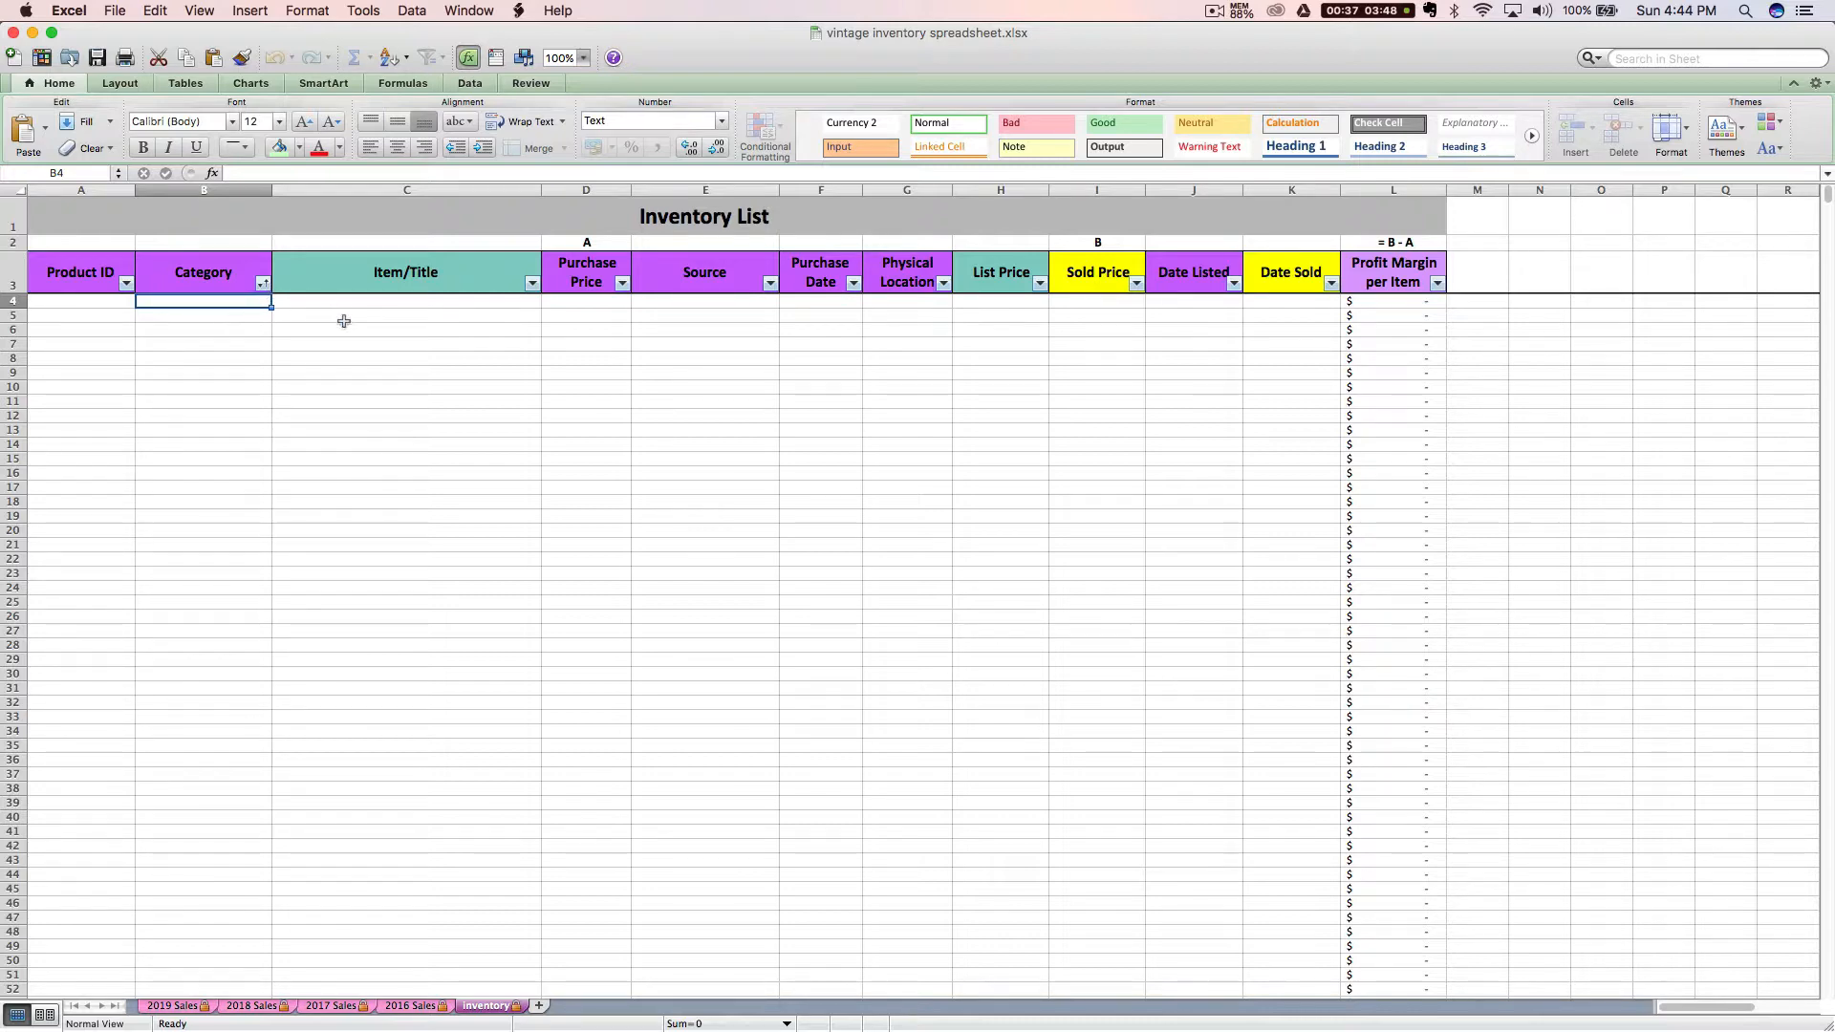
{"action": "left_click", "coordinate": [316, 301]}
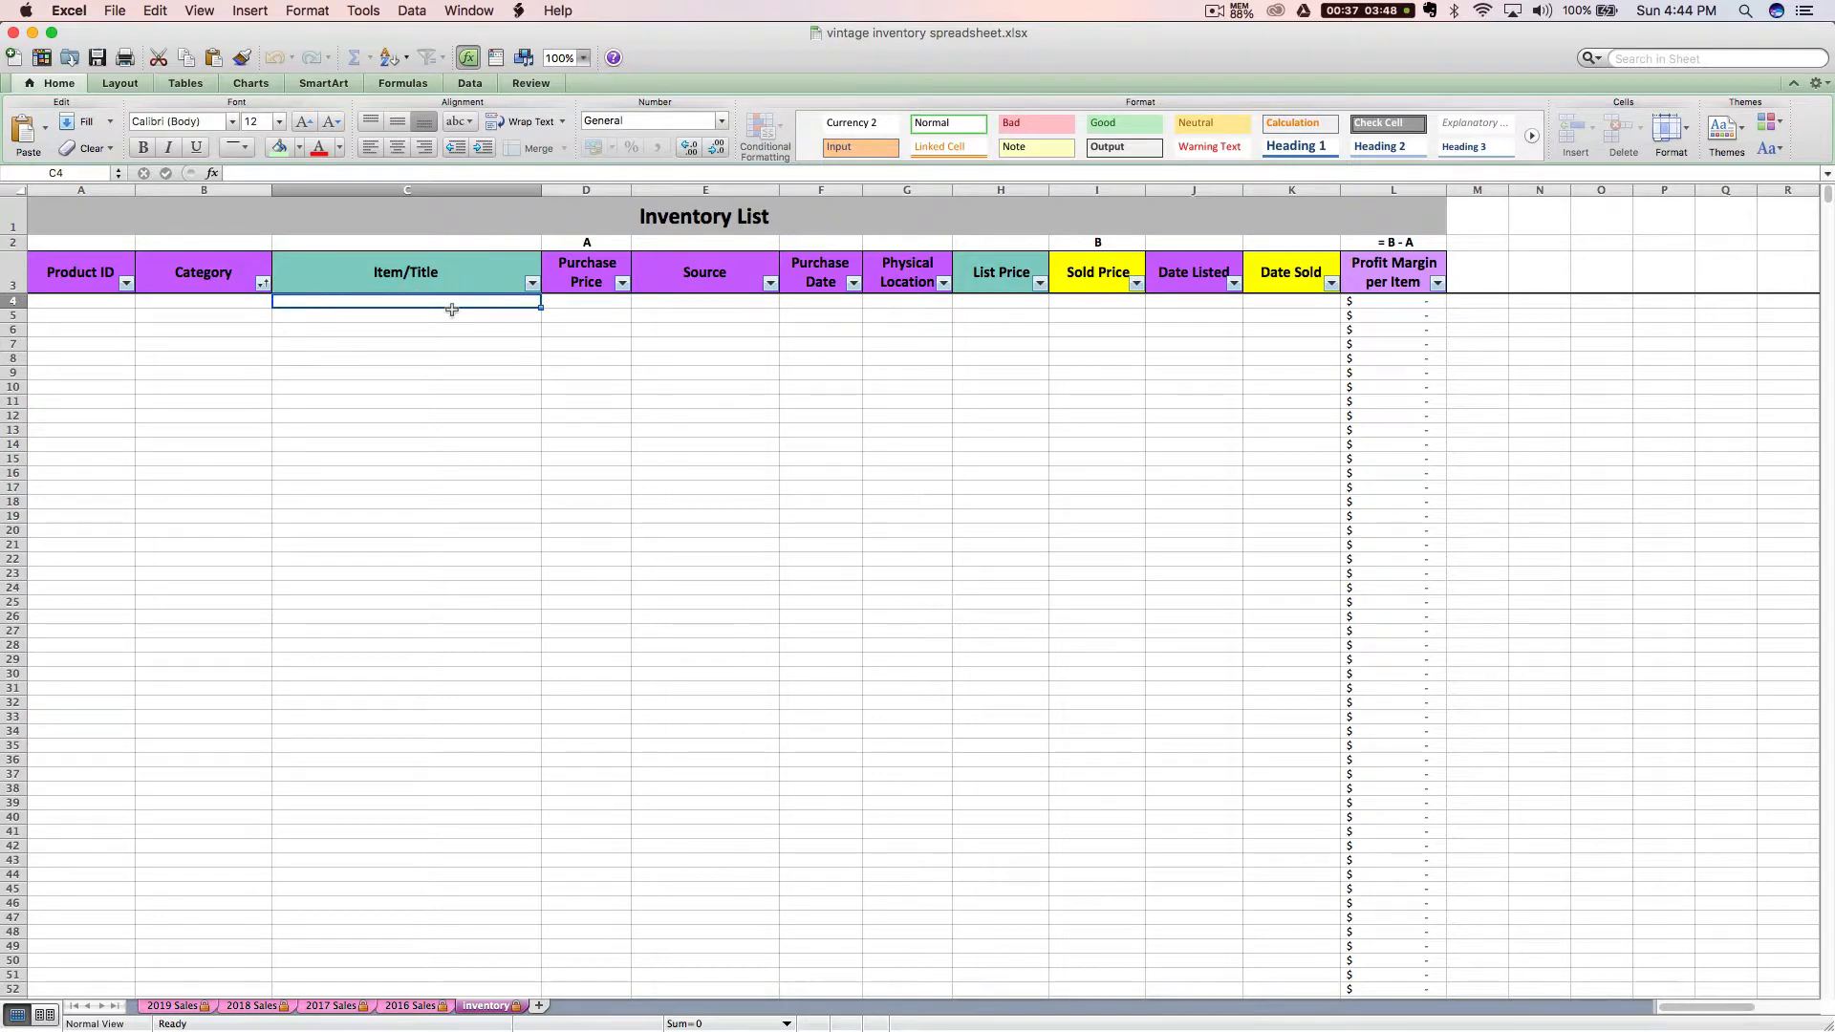
{"action": "left_click", "coordinate": [578, 302]}
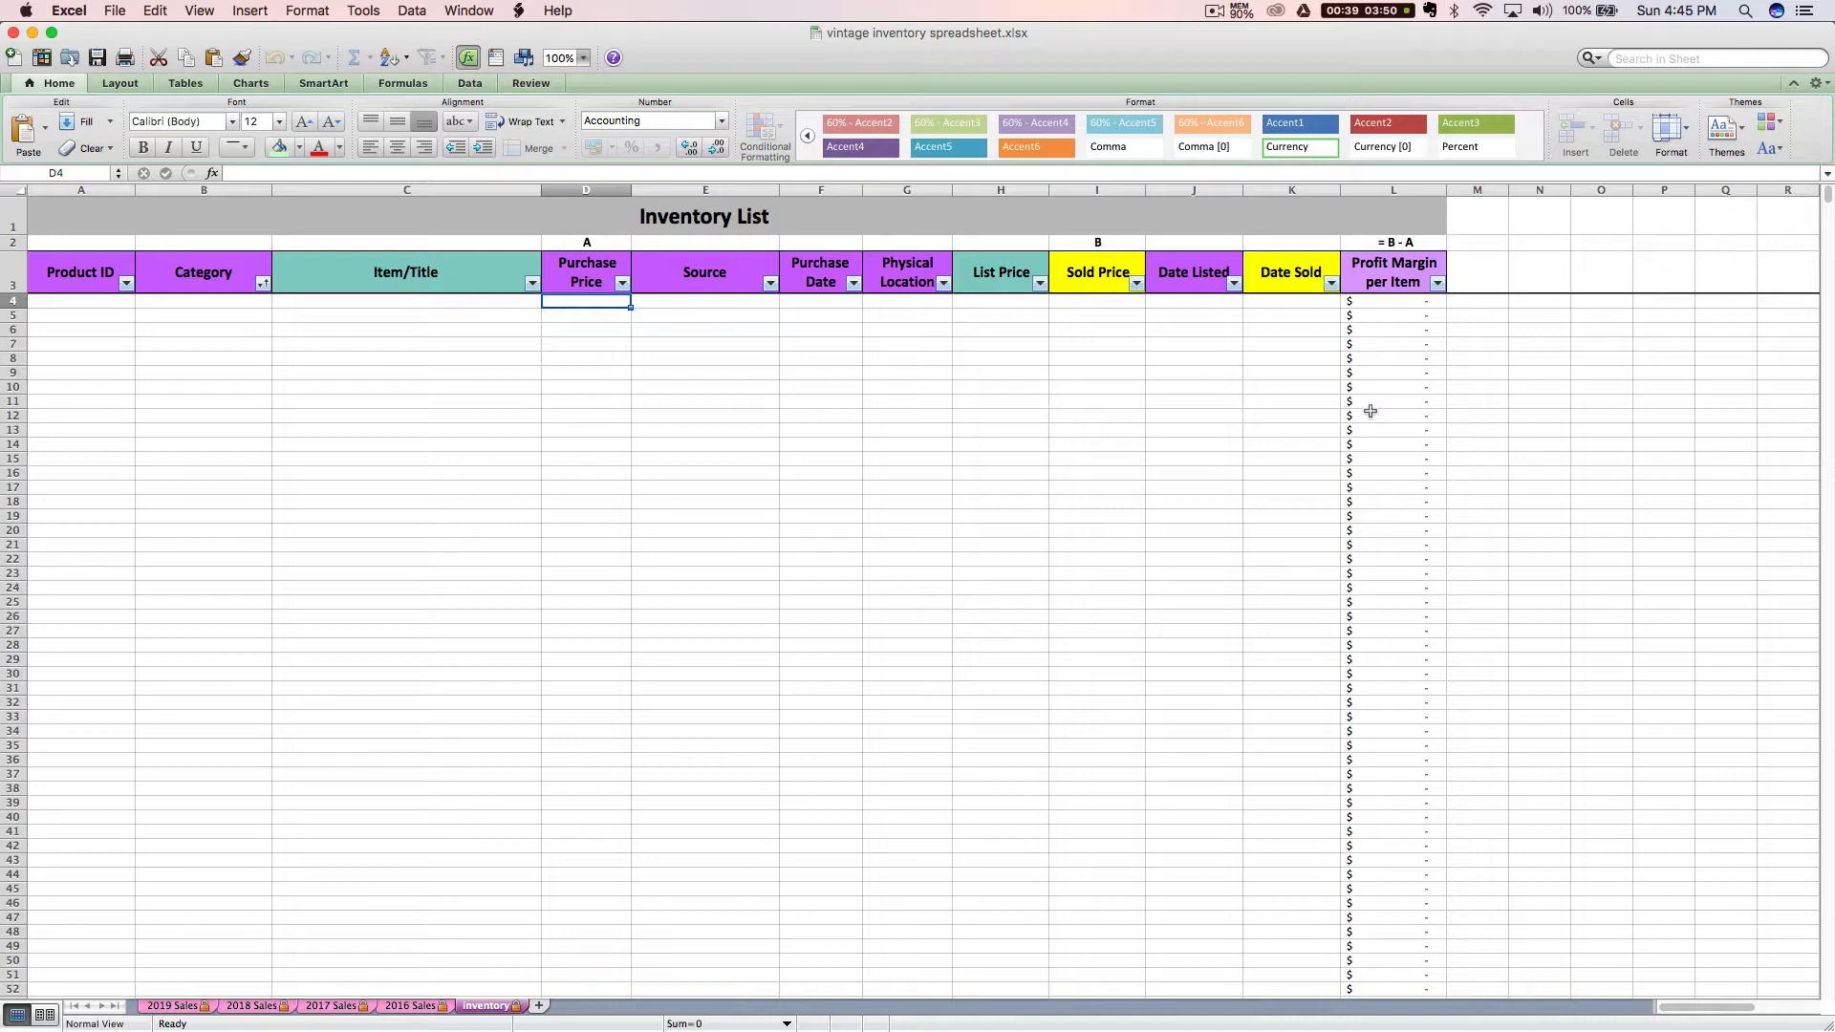
{"action": "left_click", "coordinate": [1386, 302]}
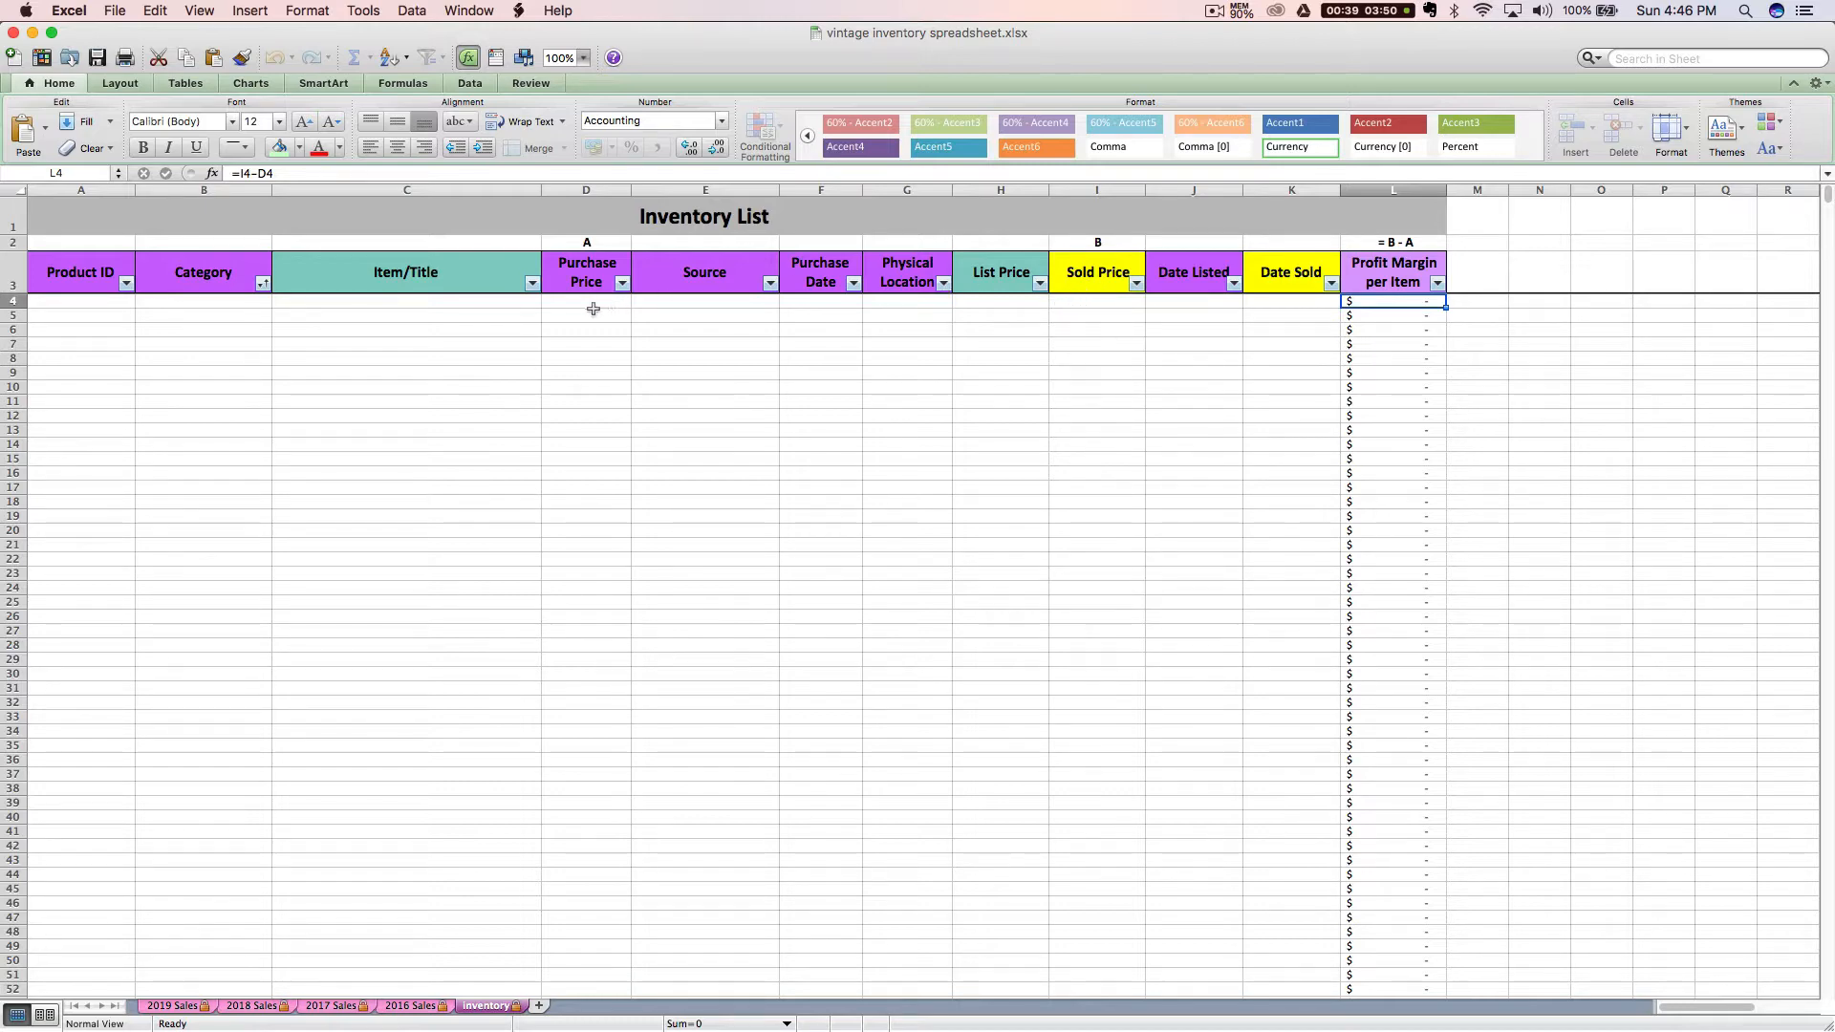
Step: Add "vintage item" in row 4 of the inventory list with a purchase price of 10 and a sold price of 30
{"action": "left_click", "coordinate": [501, 300]}
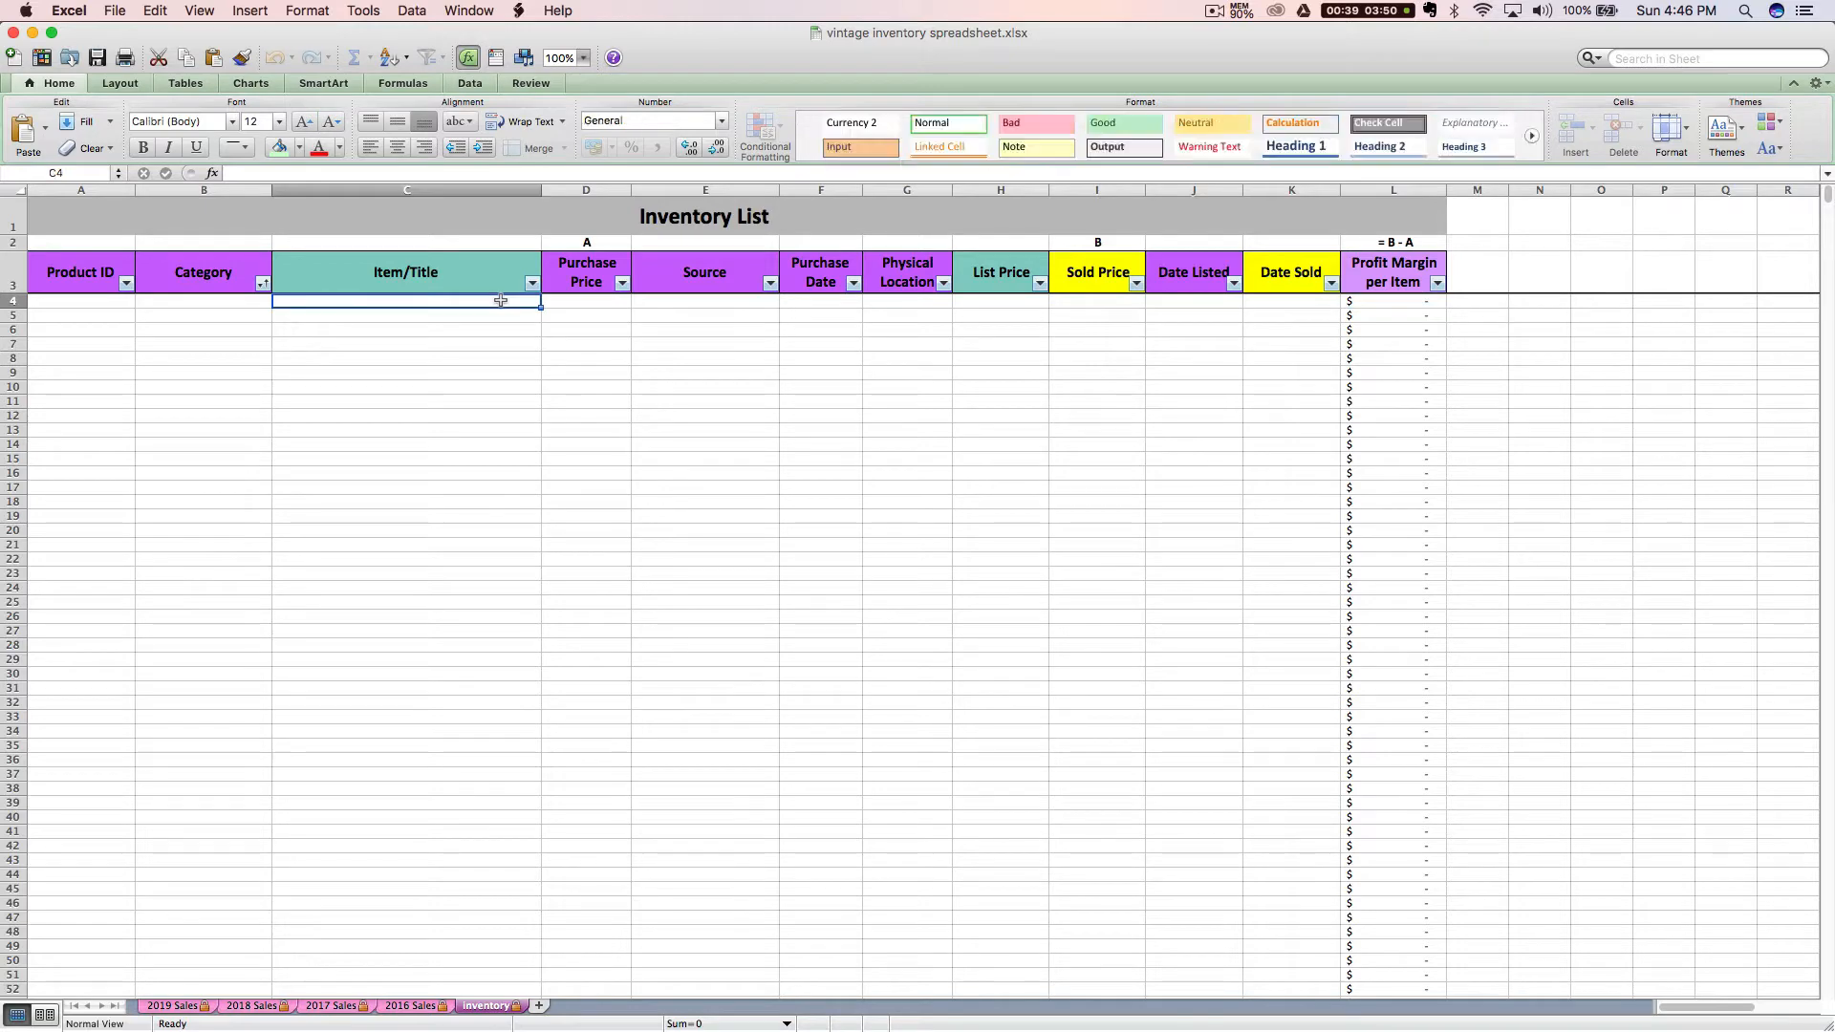
{"action": "type", "text": "vintage item"}
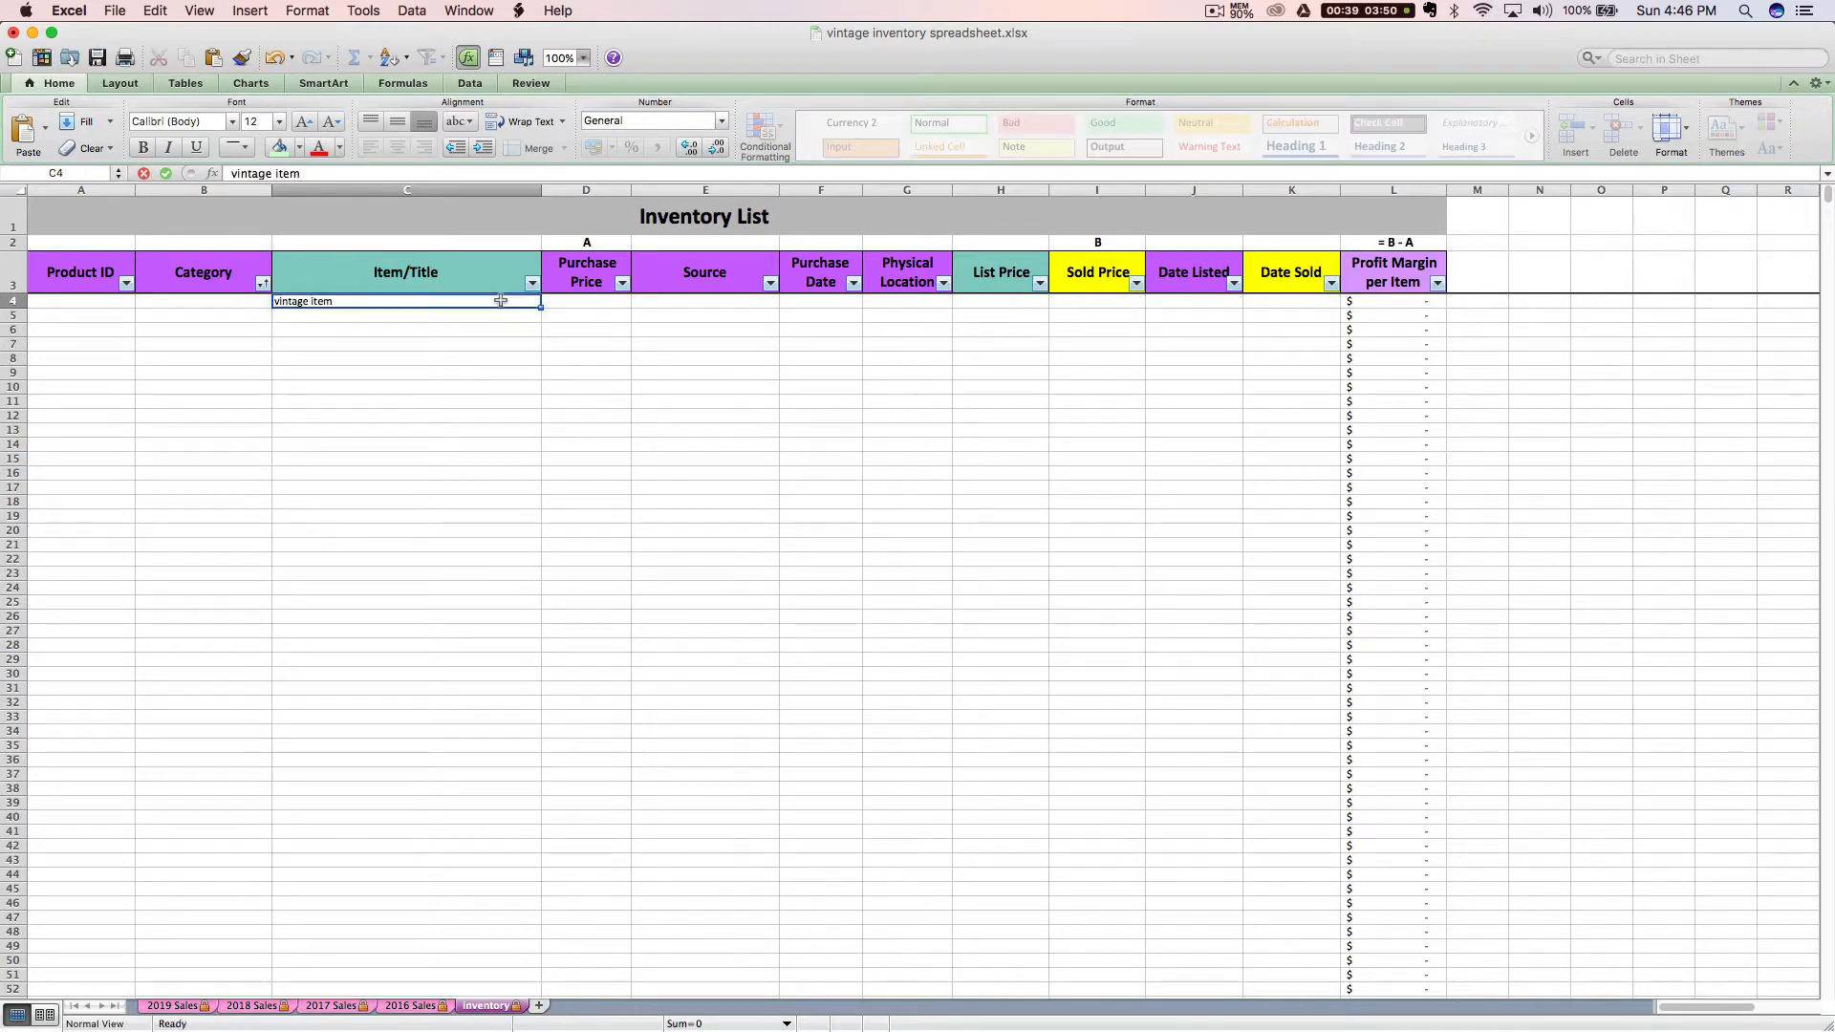
{"action": "key", "text": "Tab"}
{"action": "type", "text": "10"}
{"action": "key", "text": "Tab"}
{"action": "key", "text": "Tab"}
{"action": "key", "text": "Tab"}
{"action": "key", "text": "Tab"}
{"action": "key", "text": "Tab"}
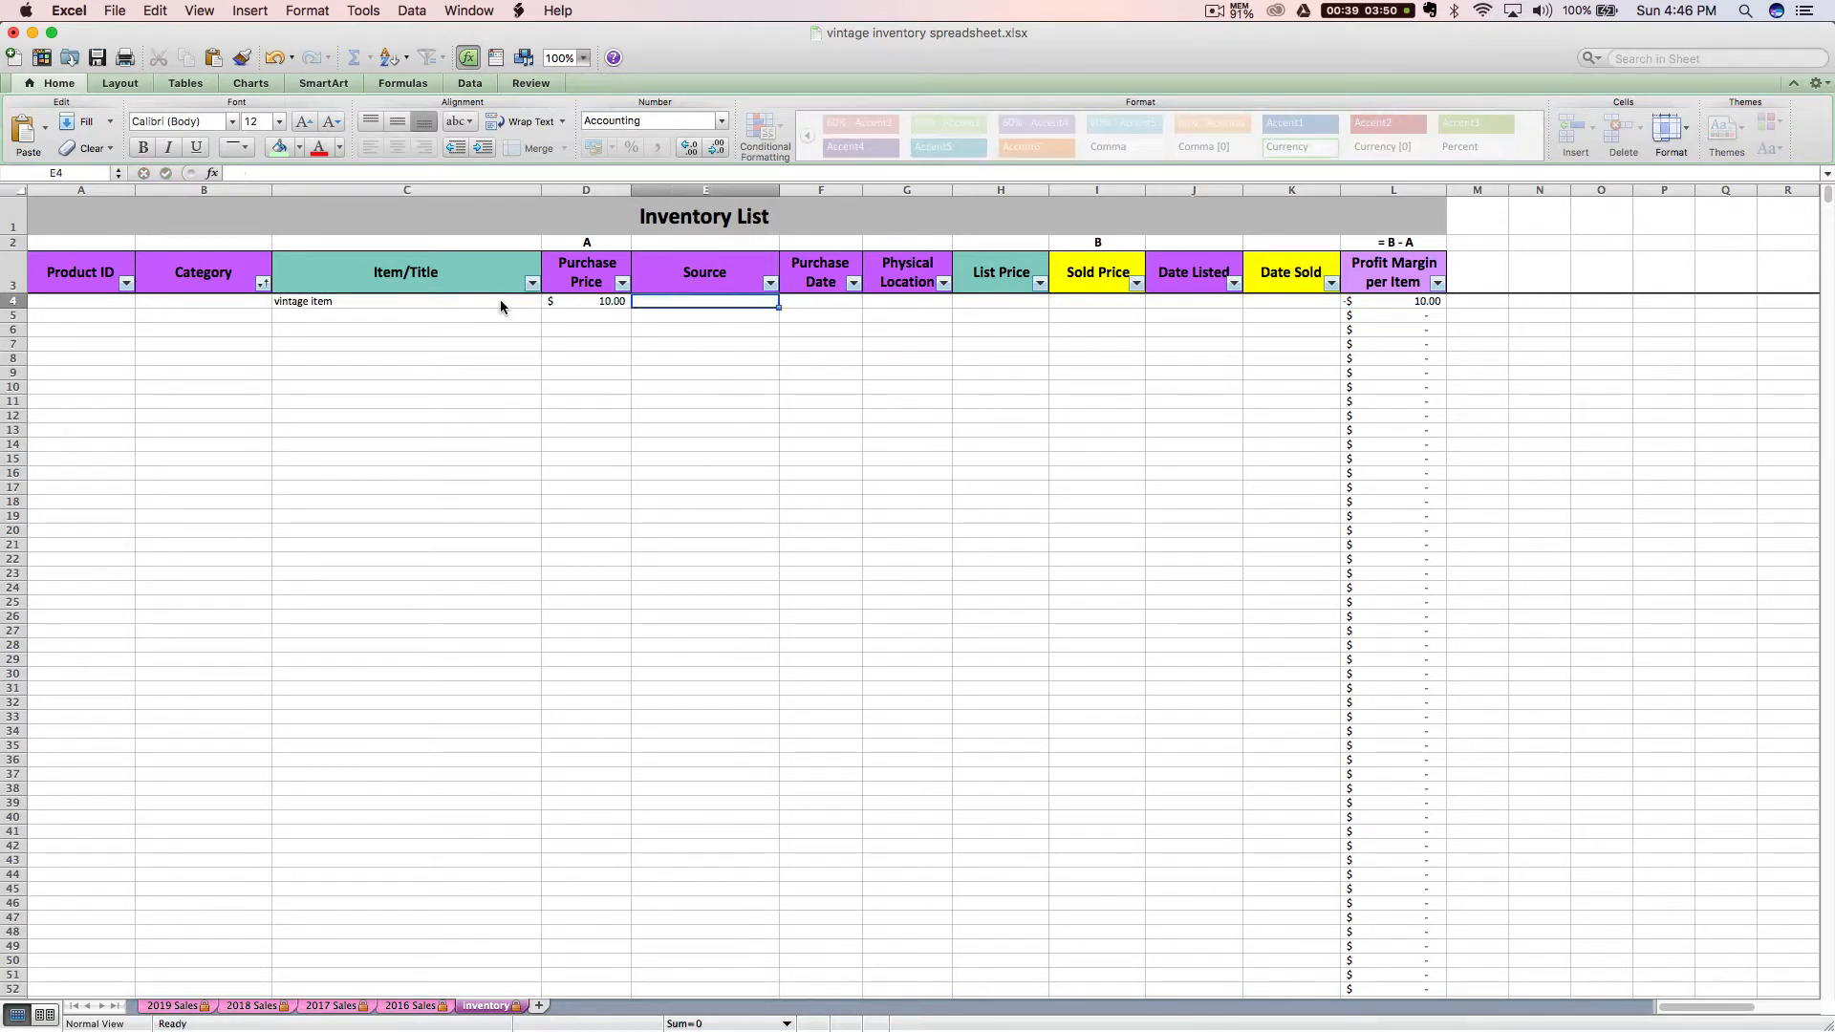
{"action": "type", "text": "30"}
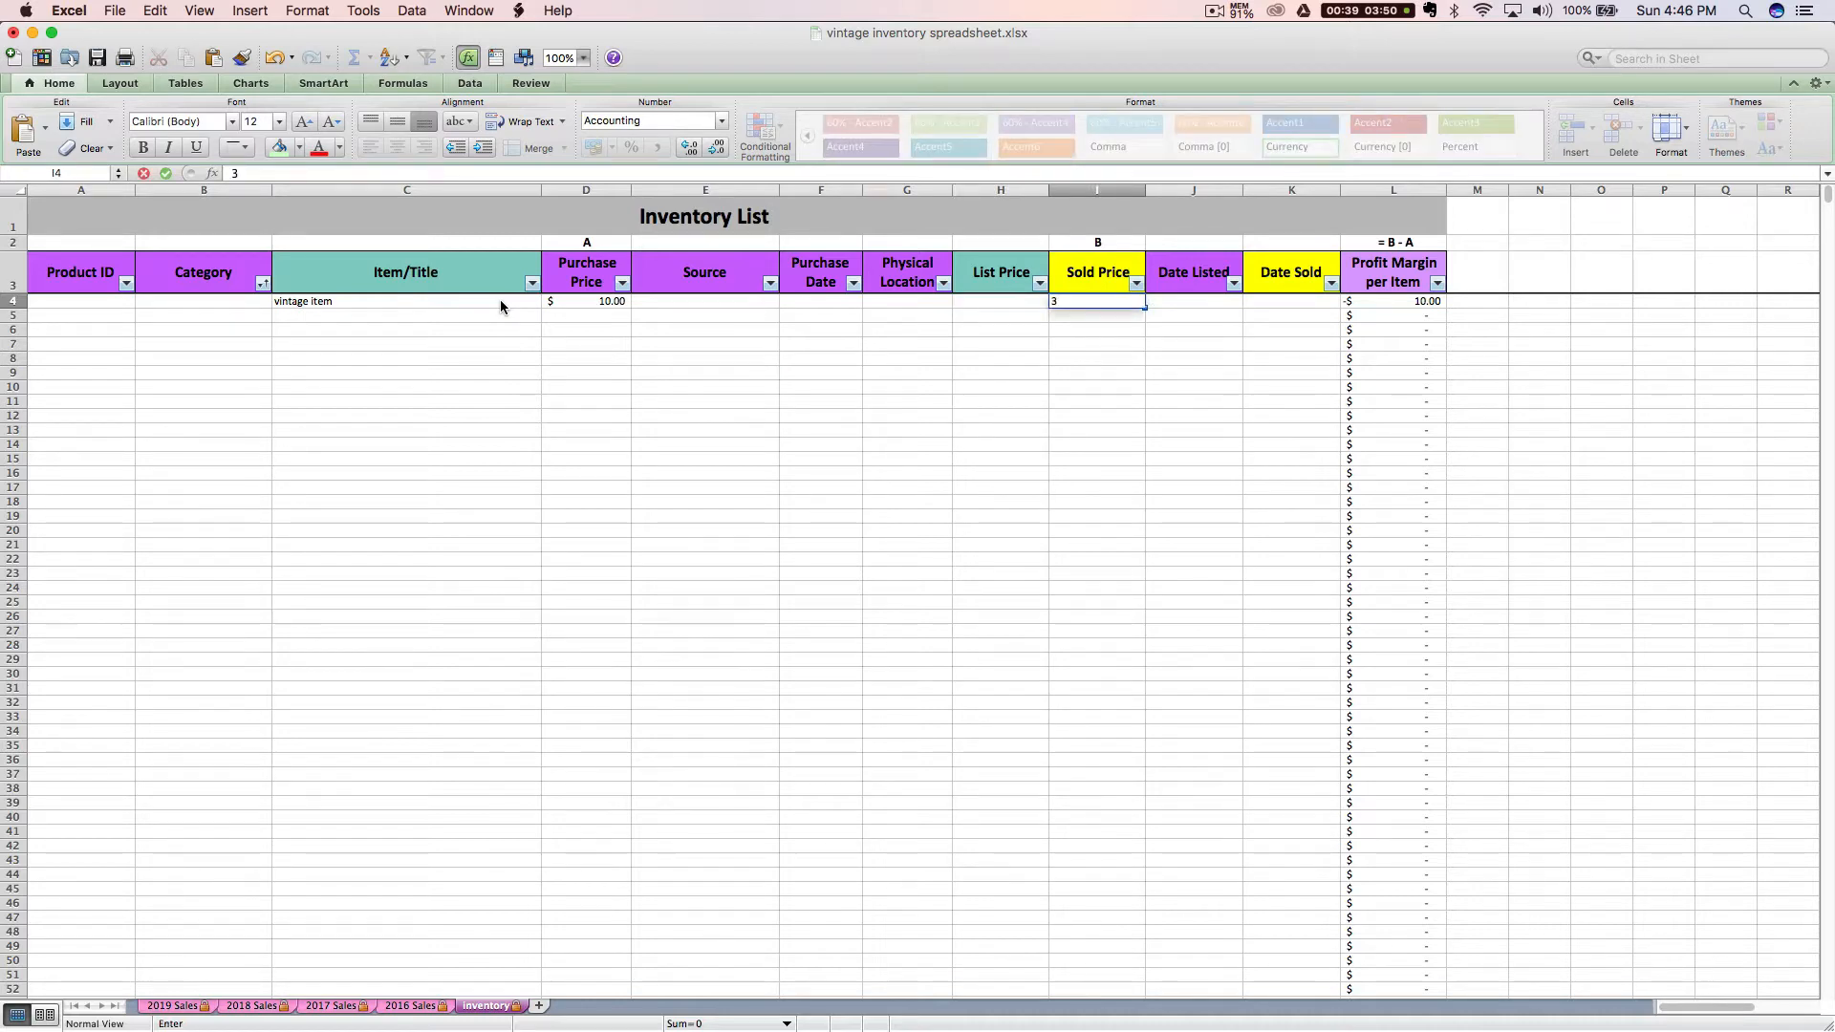
{"action": "key", "text": "Return"}
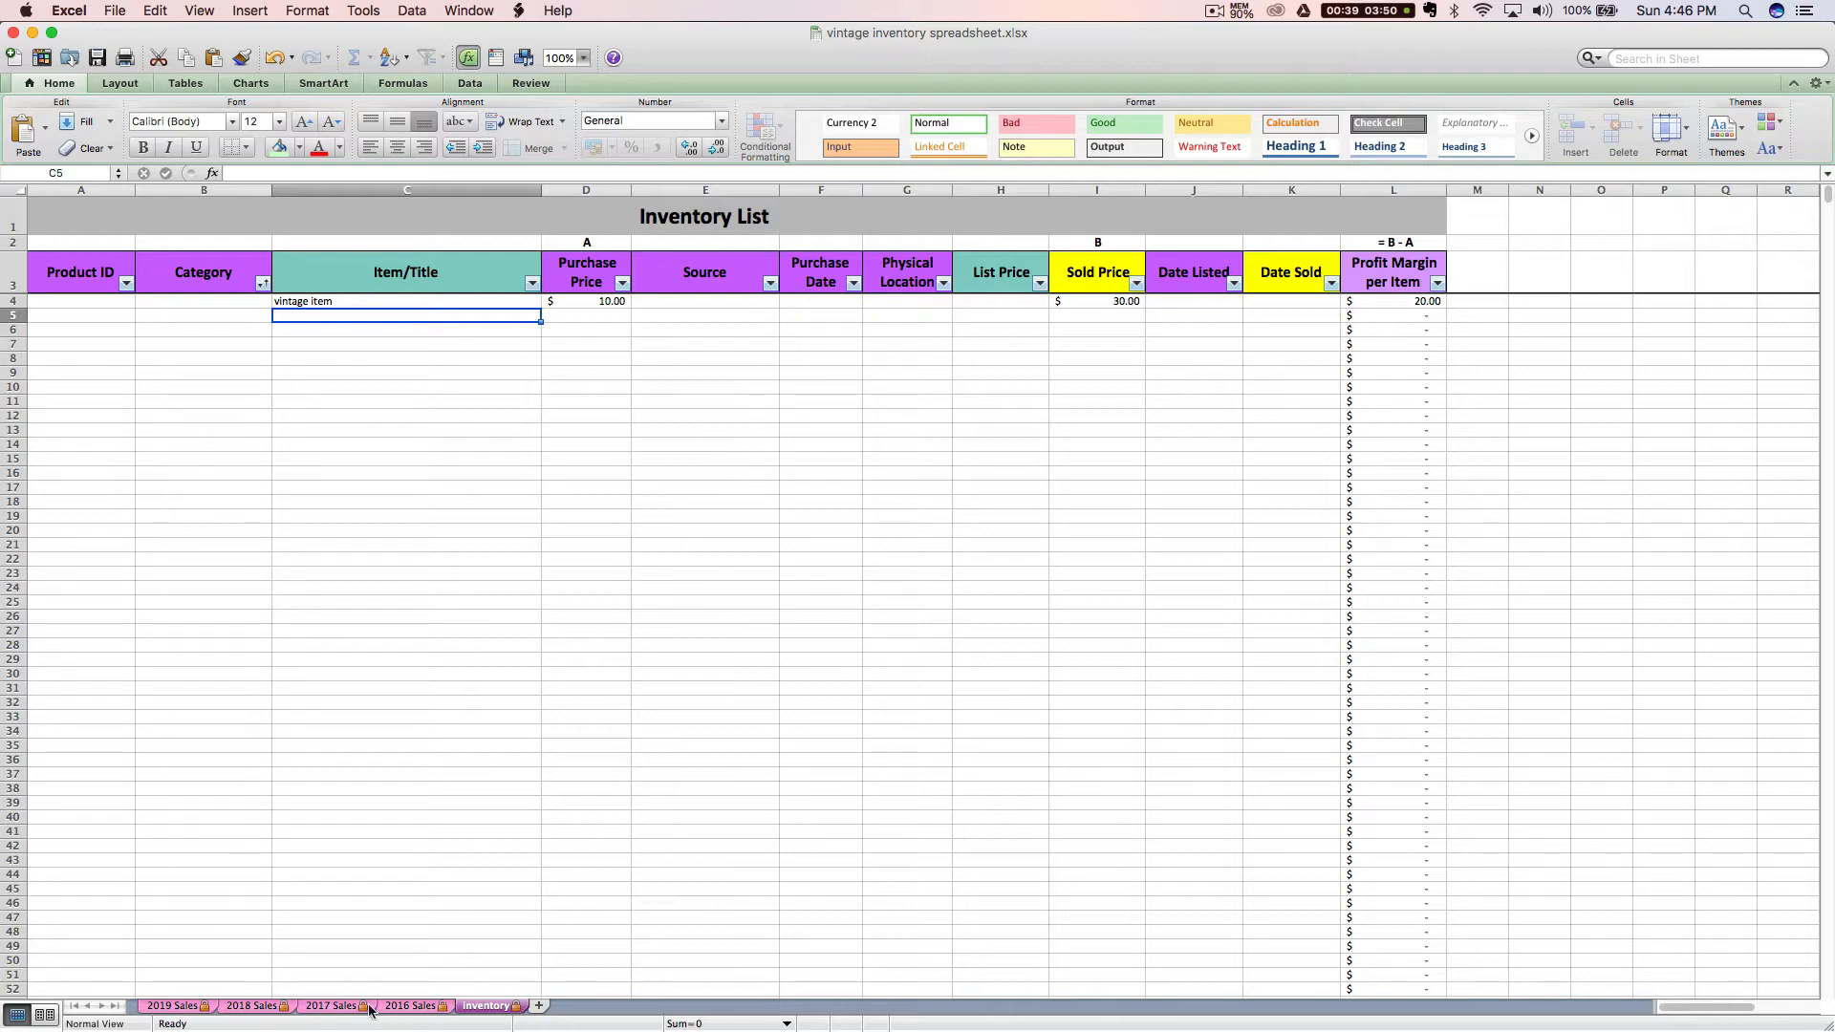
Step: Enter 6/15/16 as the purchase date of the vintage item in row 4
{"action": "left_click", "coordinate": [794, 302]}
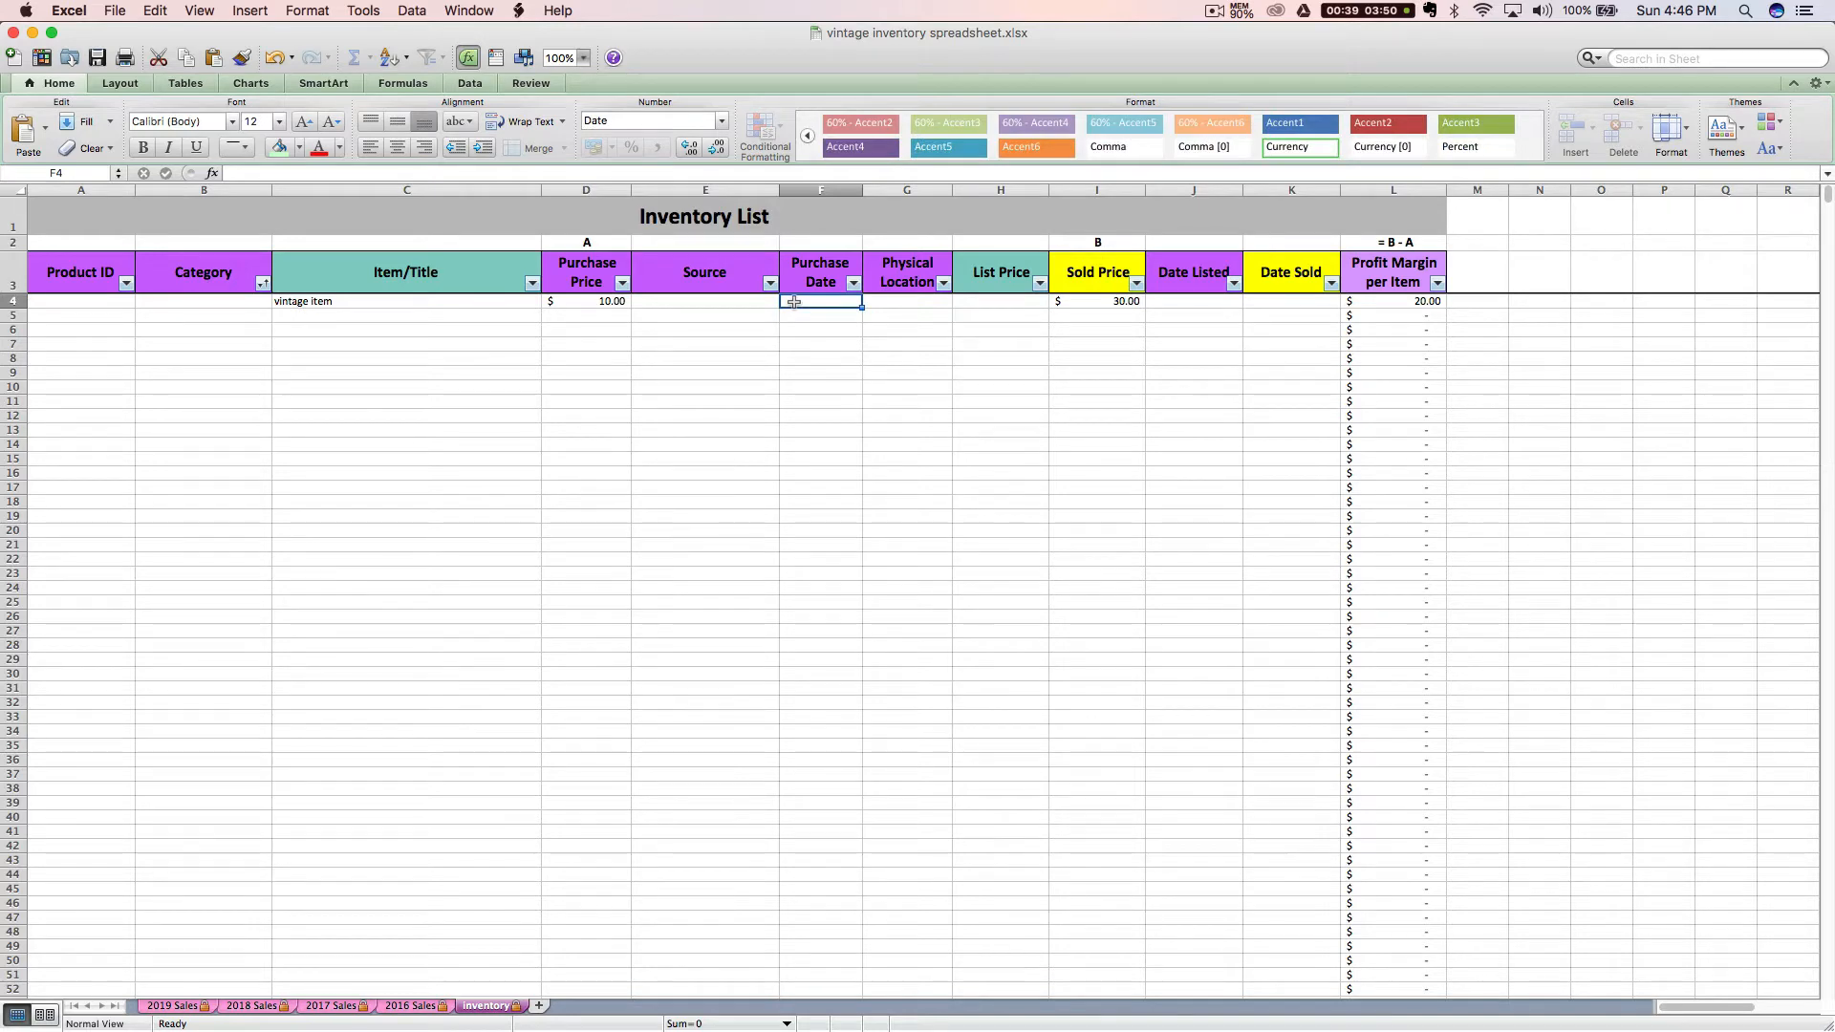
{"action": "type", "text": "6/15/16"}
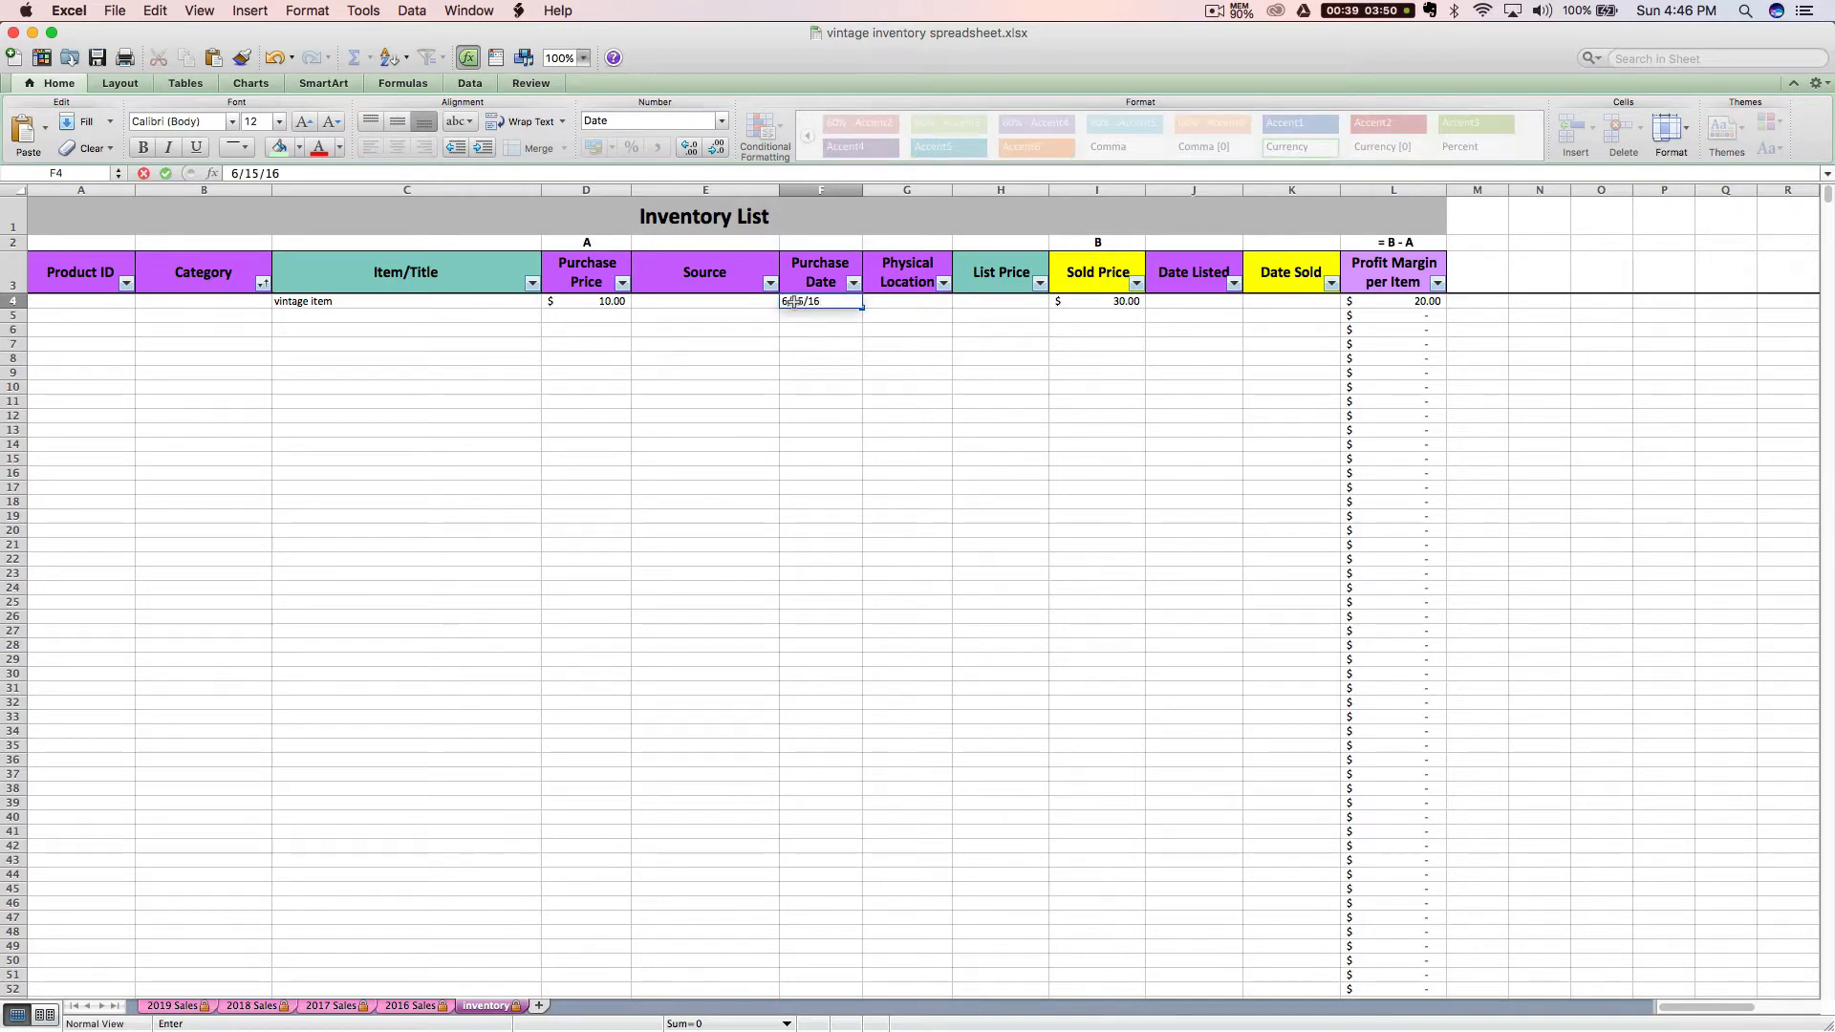
{"action": "key", "text": "Tab"}
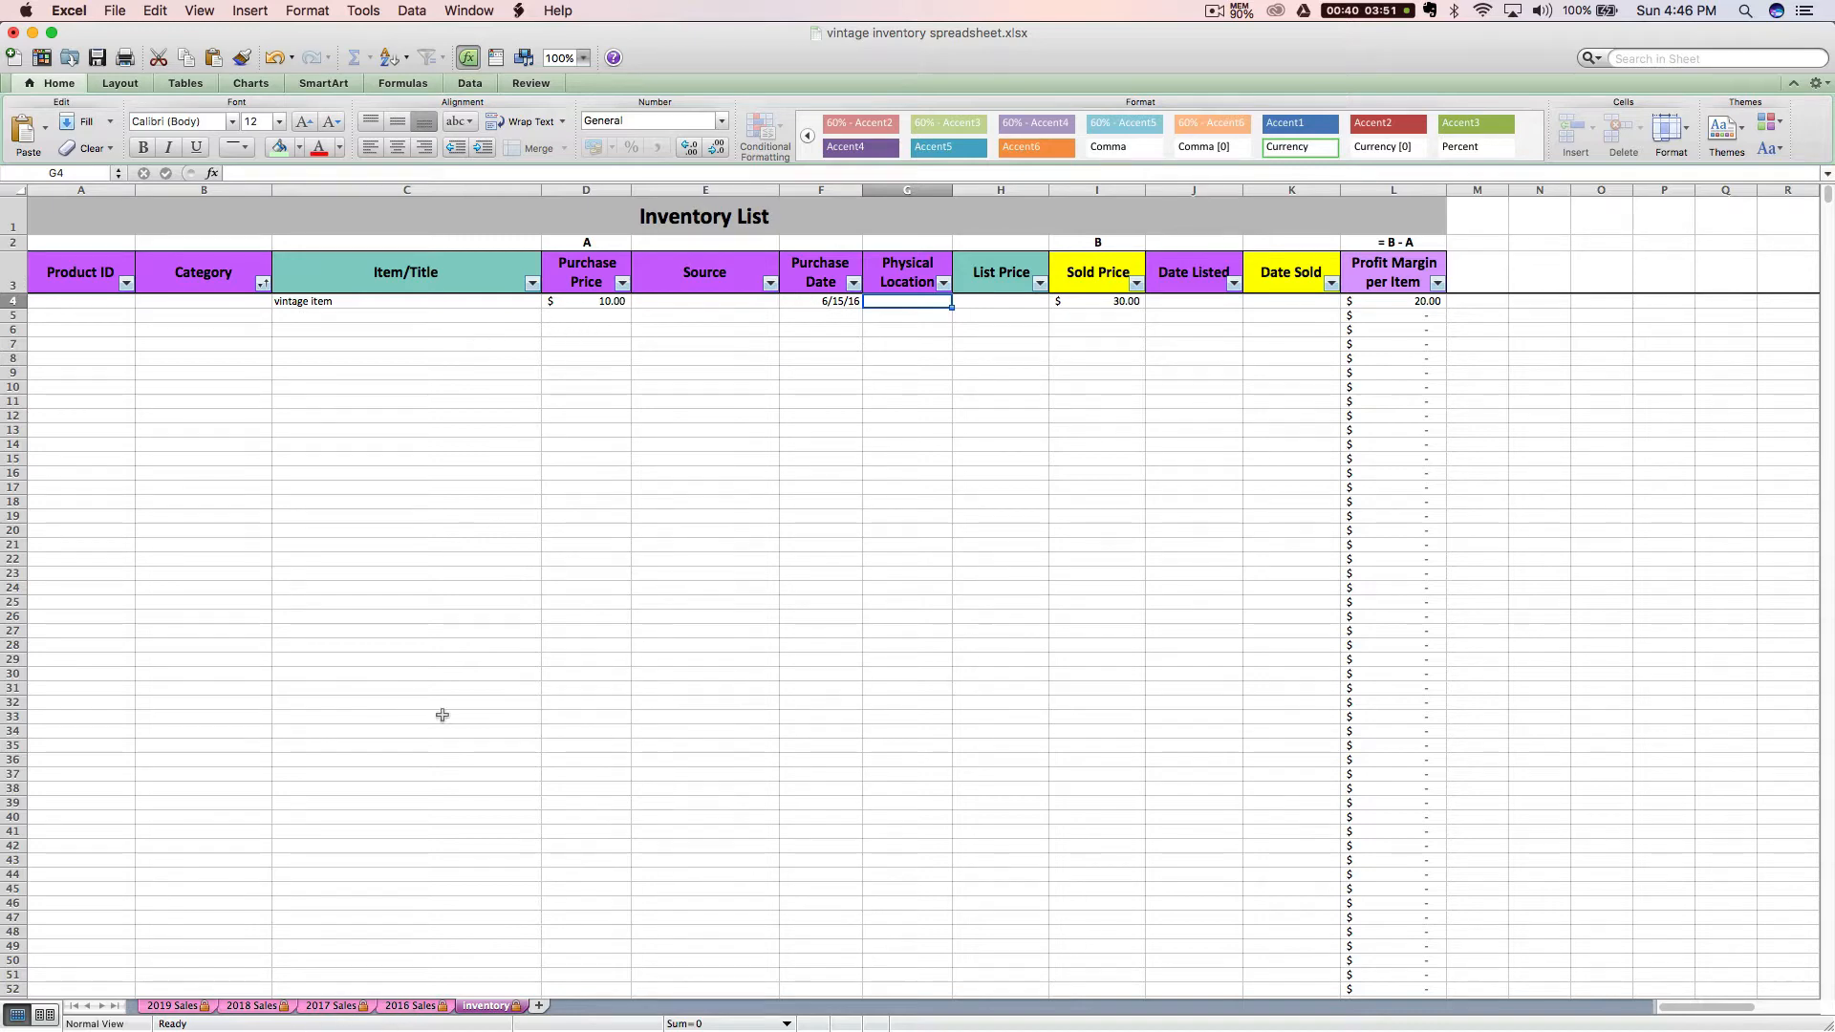
Step: Inspect the 2016 Purchases formula on the 2016 Sales sheet
{"action": "left_click", "coordinate": [408, 1009]}
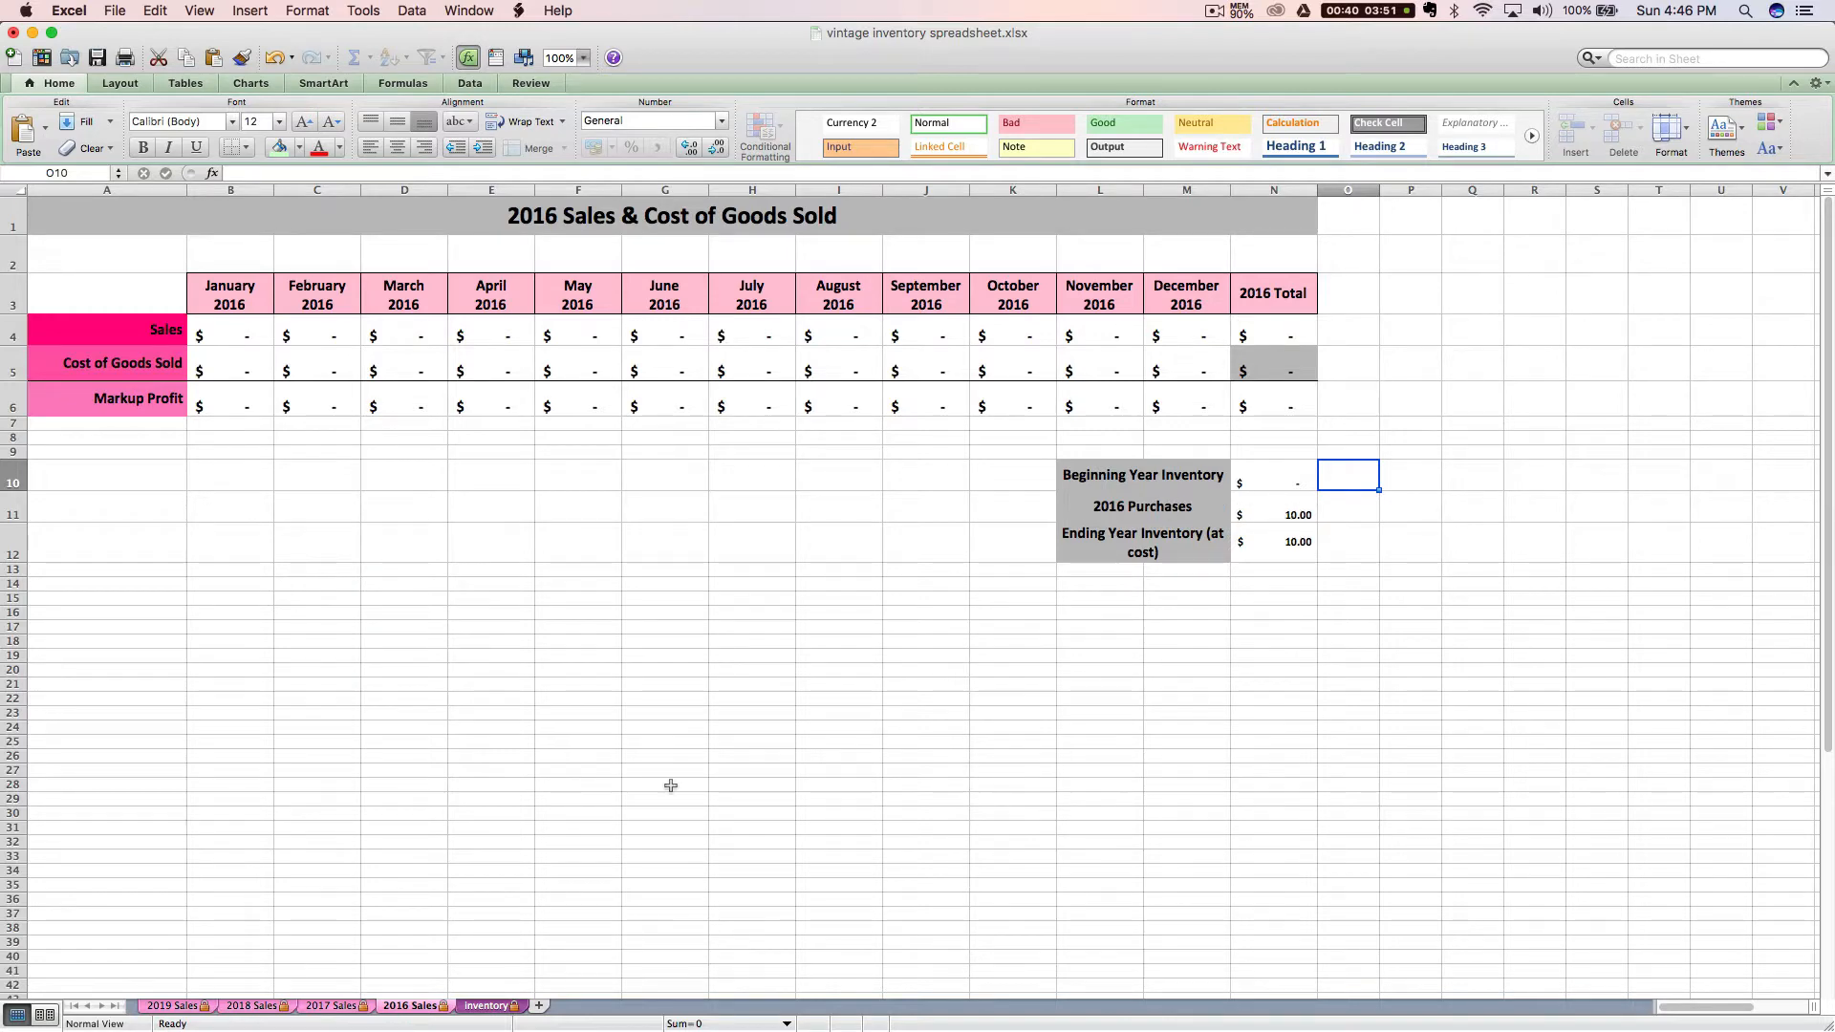
{"action": "left_click", "coordinate": [1257, 514]}
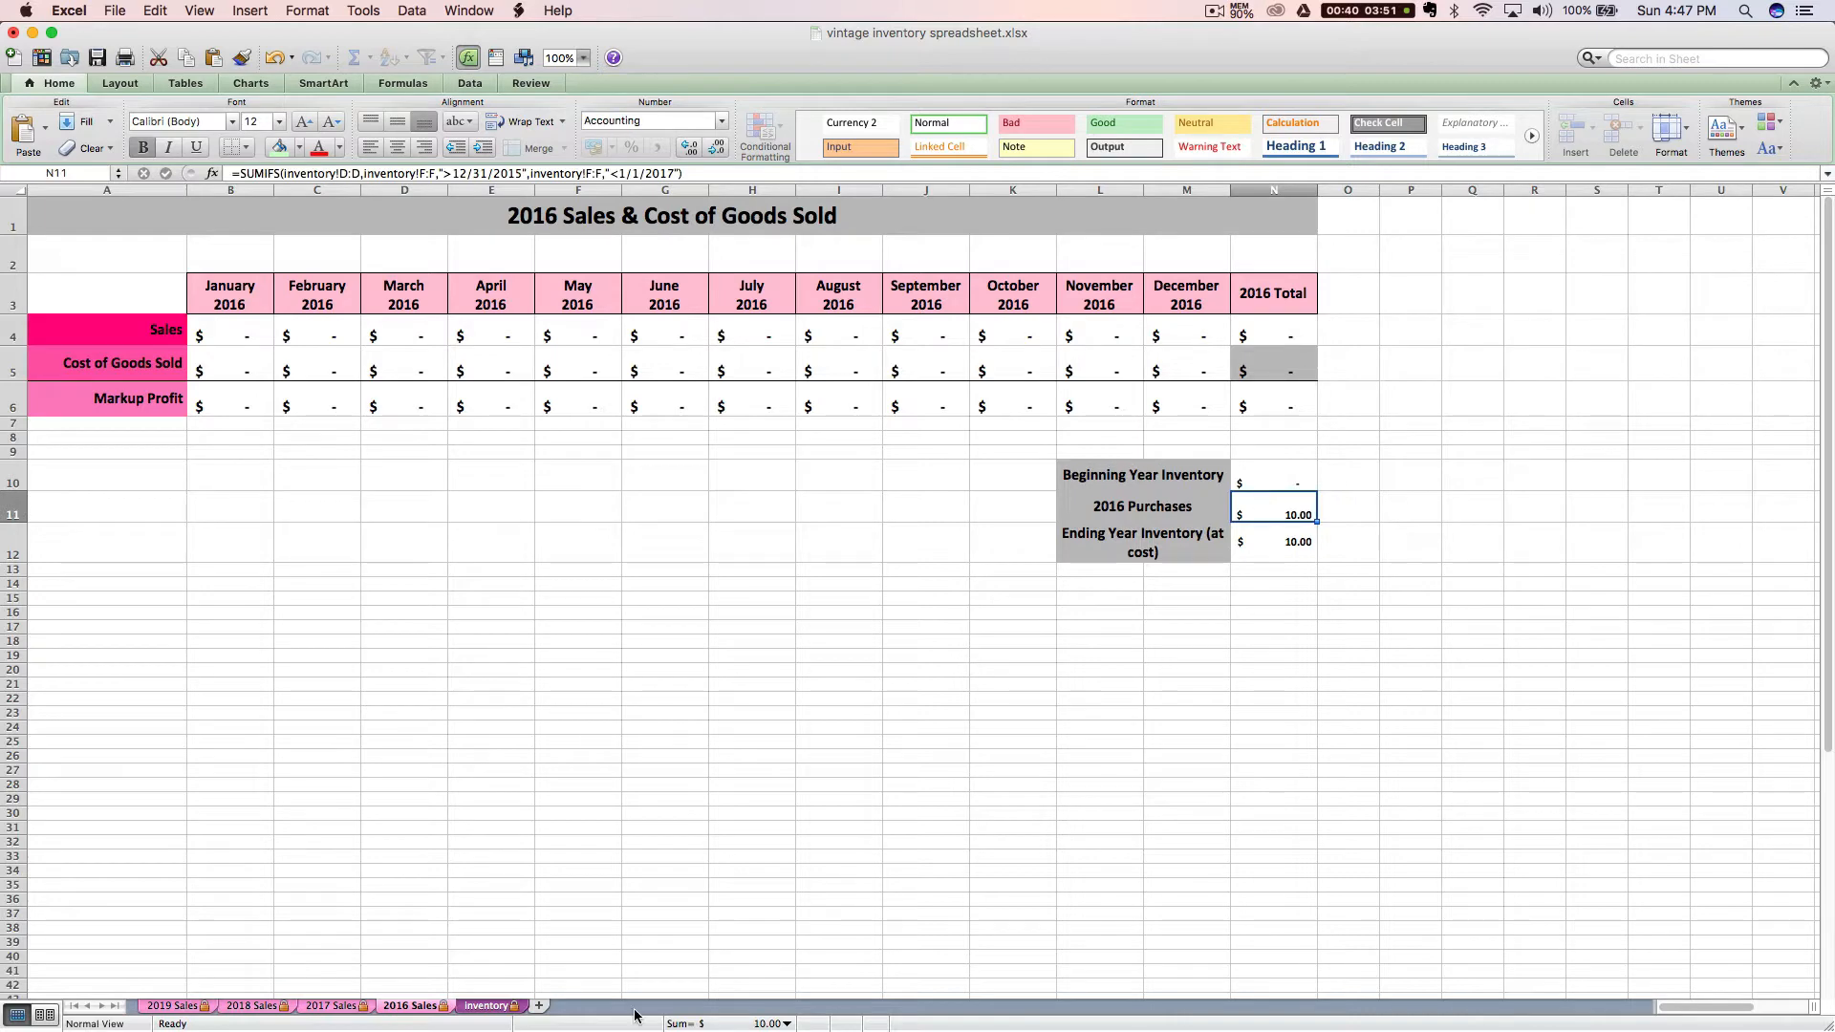
Step: Enter 6/16/16 as the vintage item's date sold on the inventory sheet
{"action": "left_click", "coordinate": [488, 1005]}
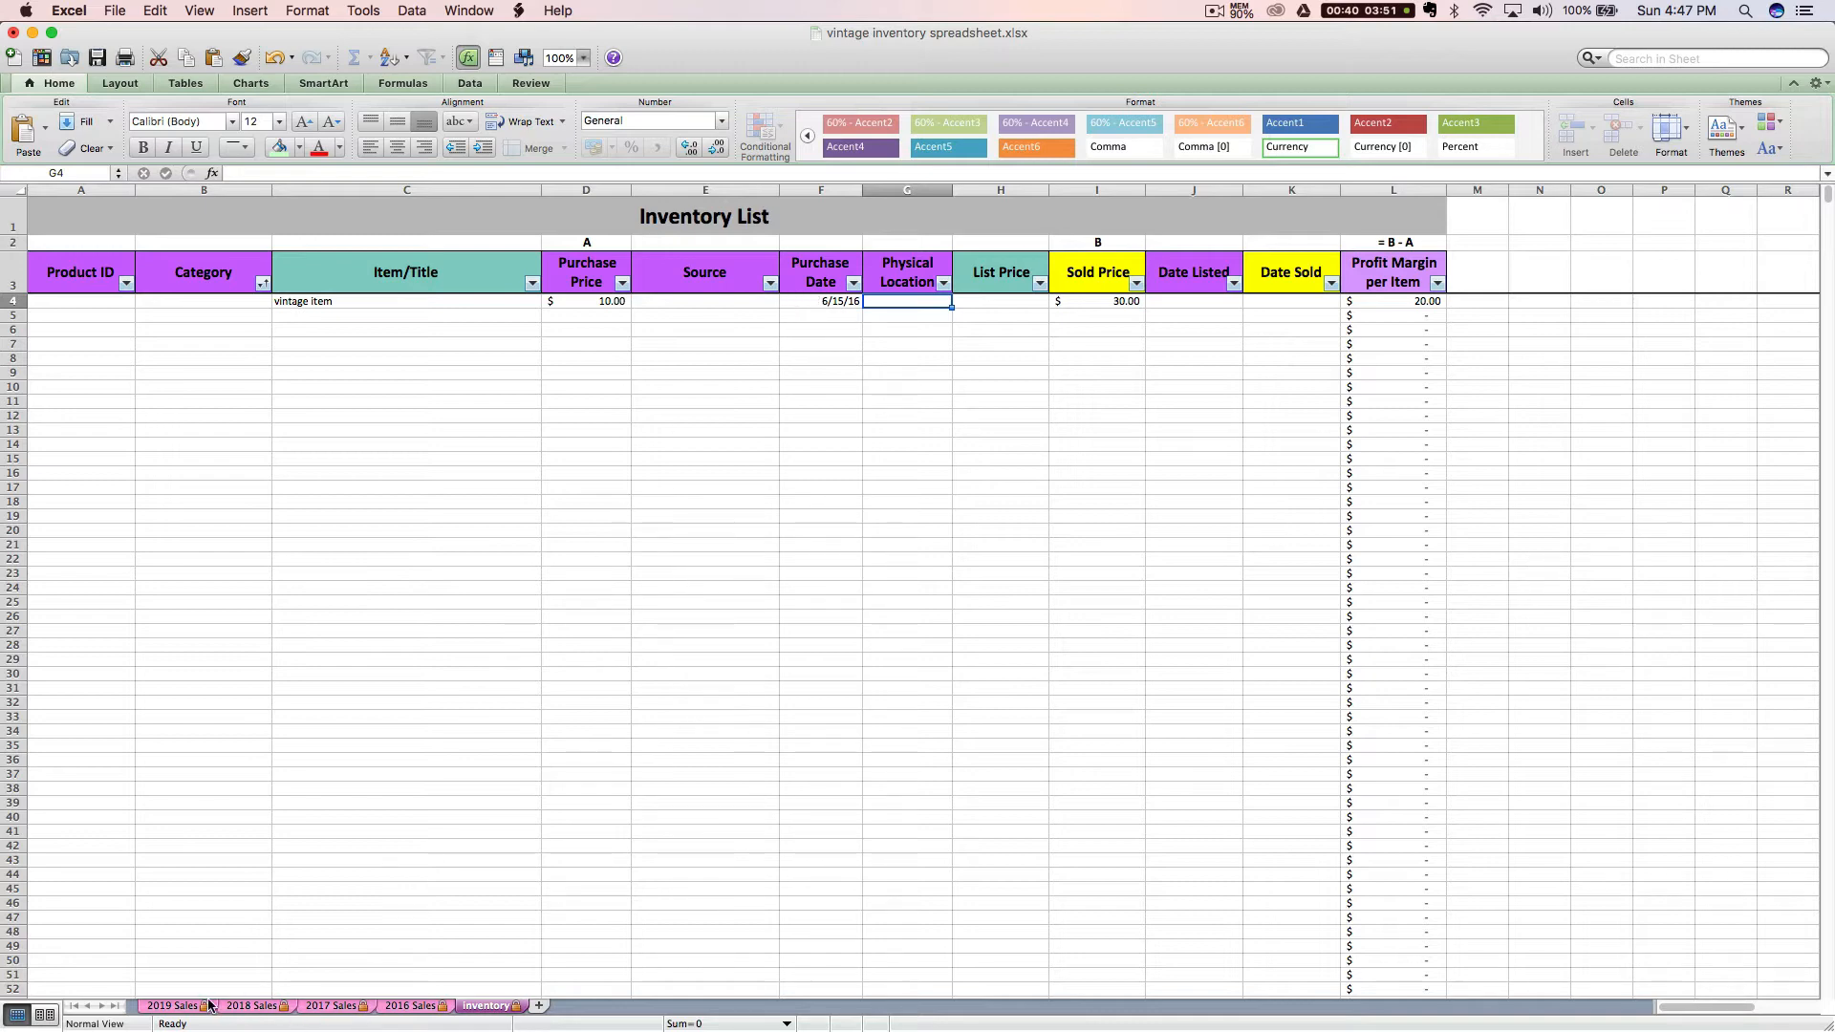
{"action": "left_click", "coordinate": [1276, 298]}
{"action": "type", "text": "6/16"}
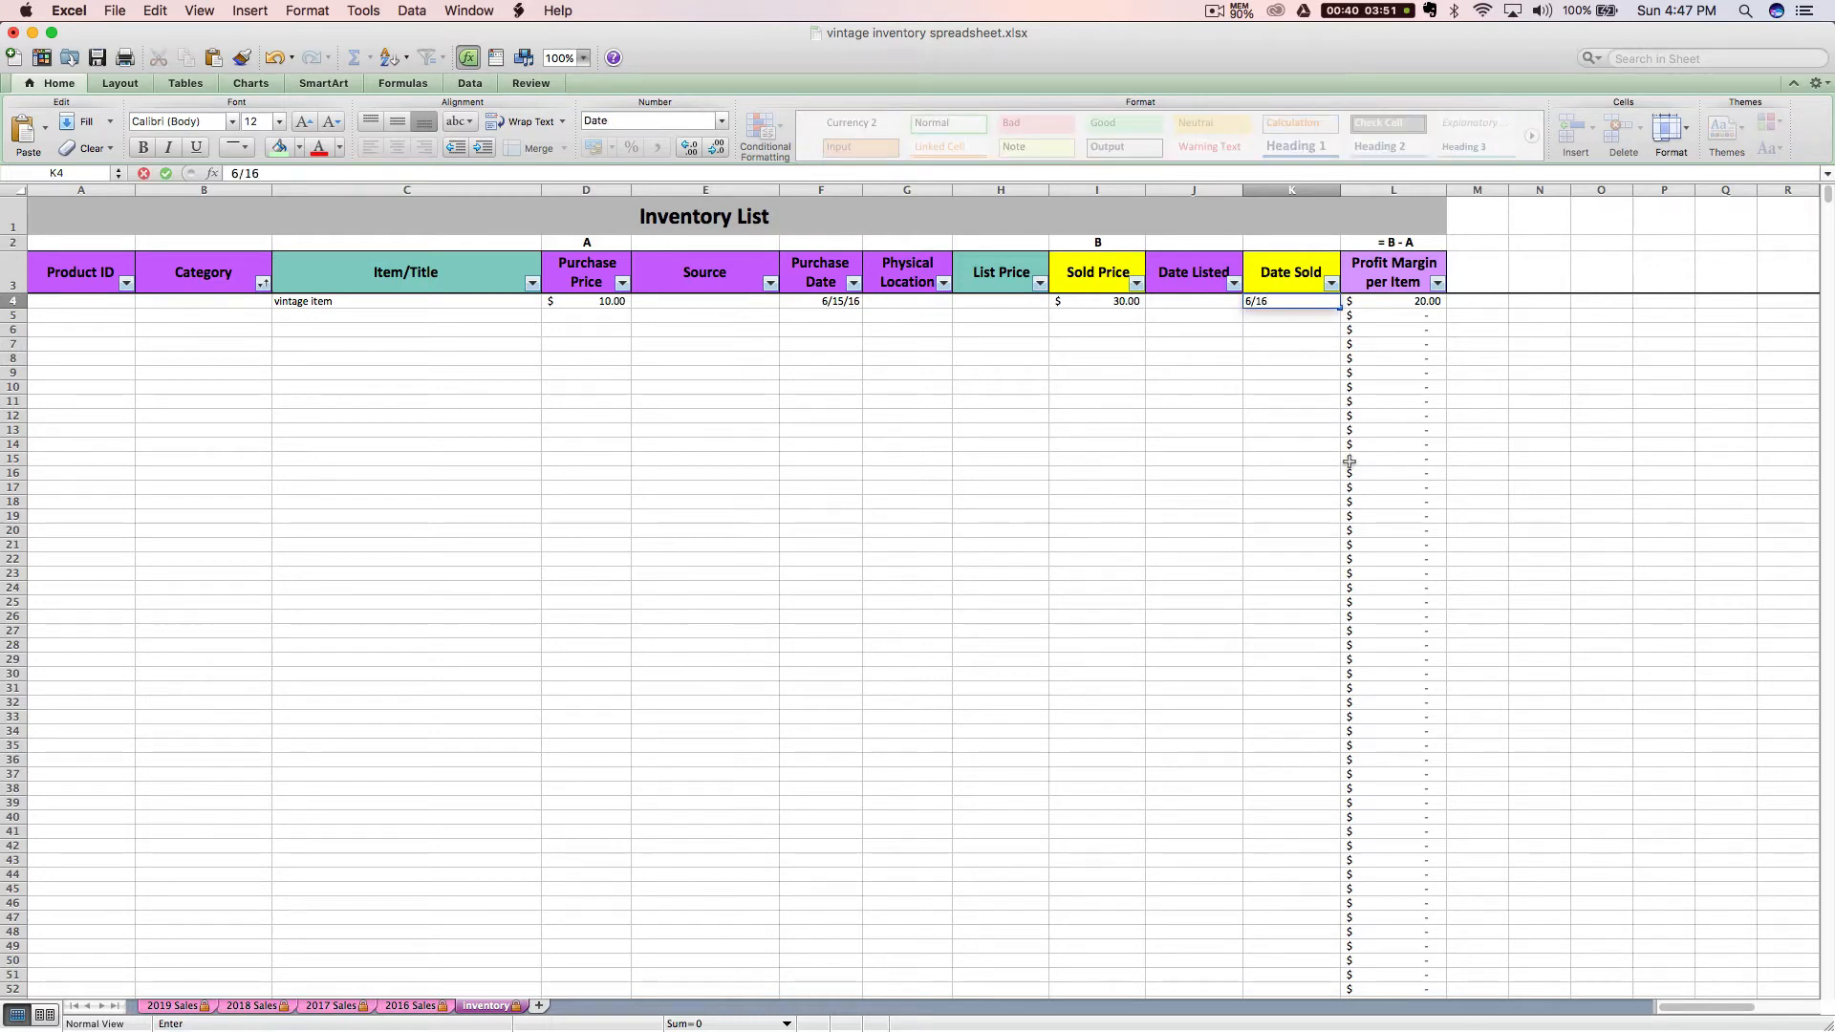
{"action": "type", "text": "/16"}
{"action": "key", "text": "Return"}
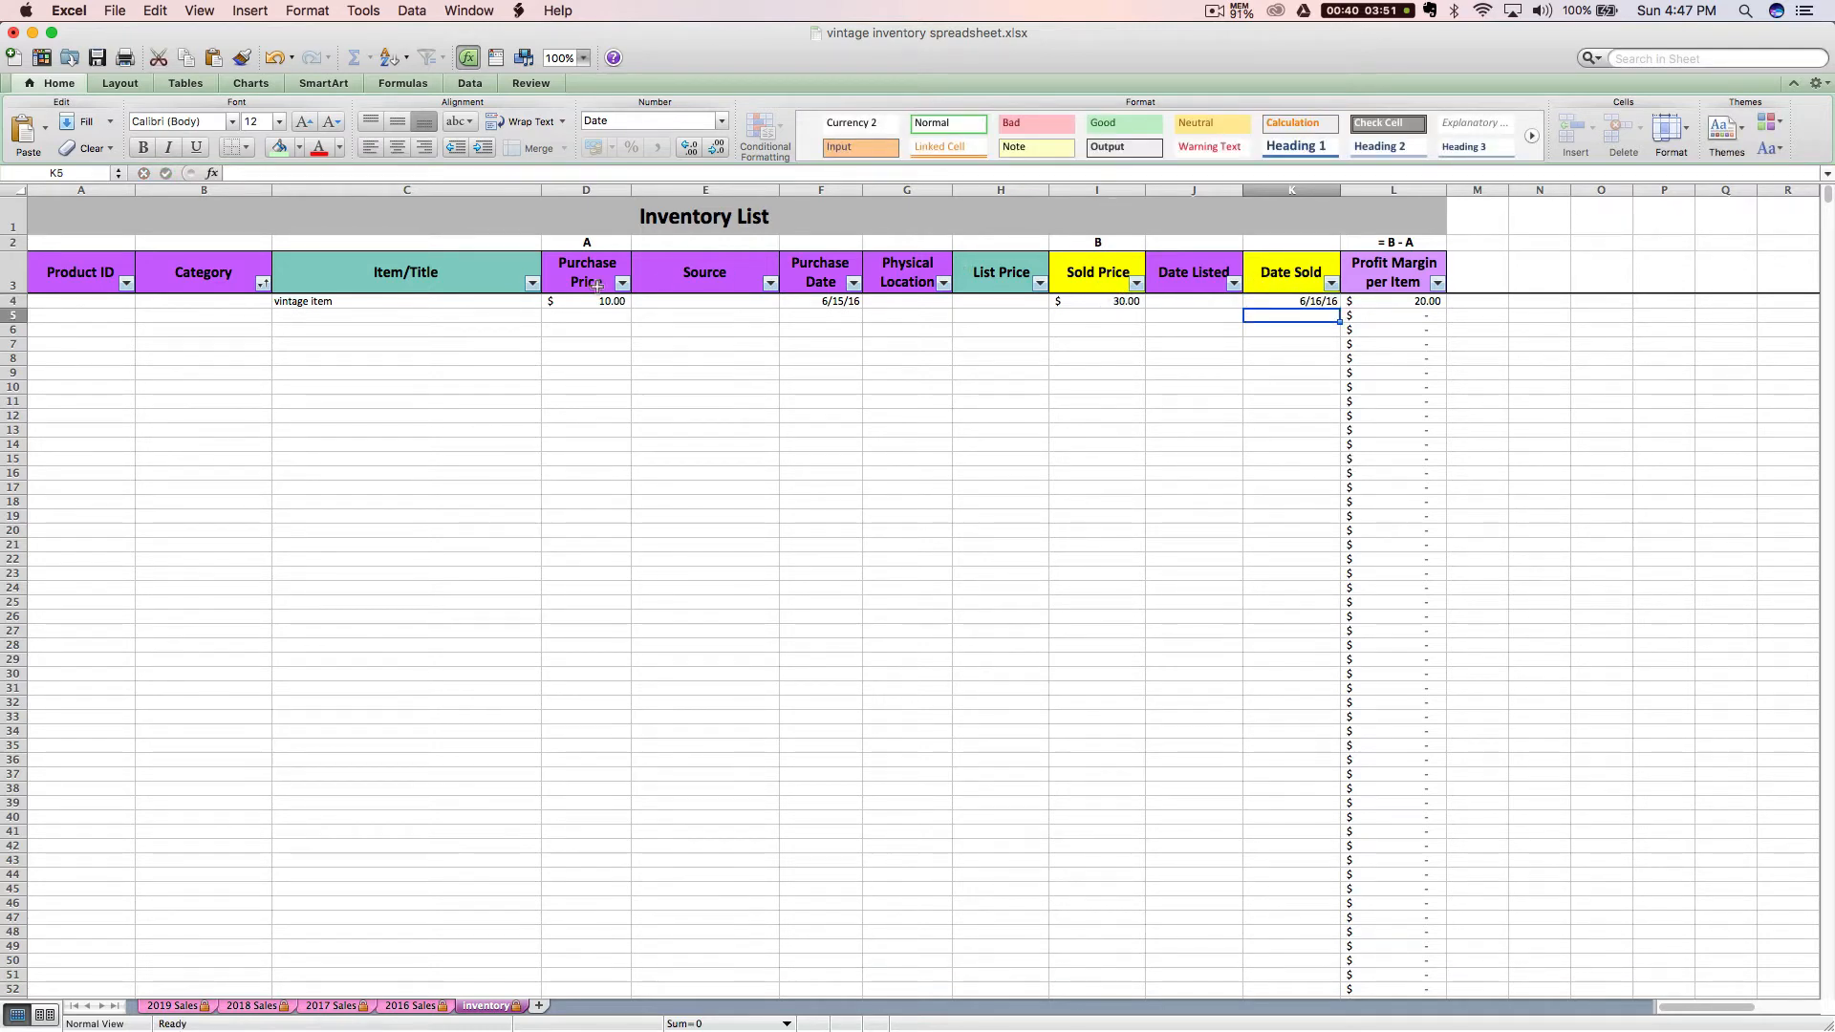
Step: Check the June and yearly sales, cost of goods sold and markup profit on the 2016 Sales sheet, and return to the inventory sheet
{"action": "left_click", "coordinate": [428, 1008]}
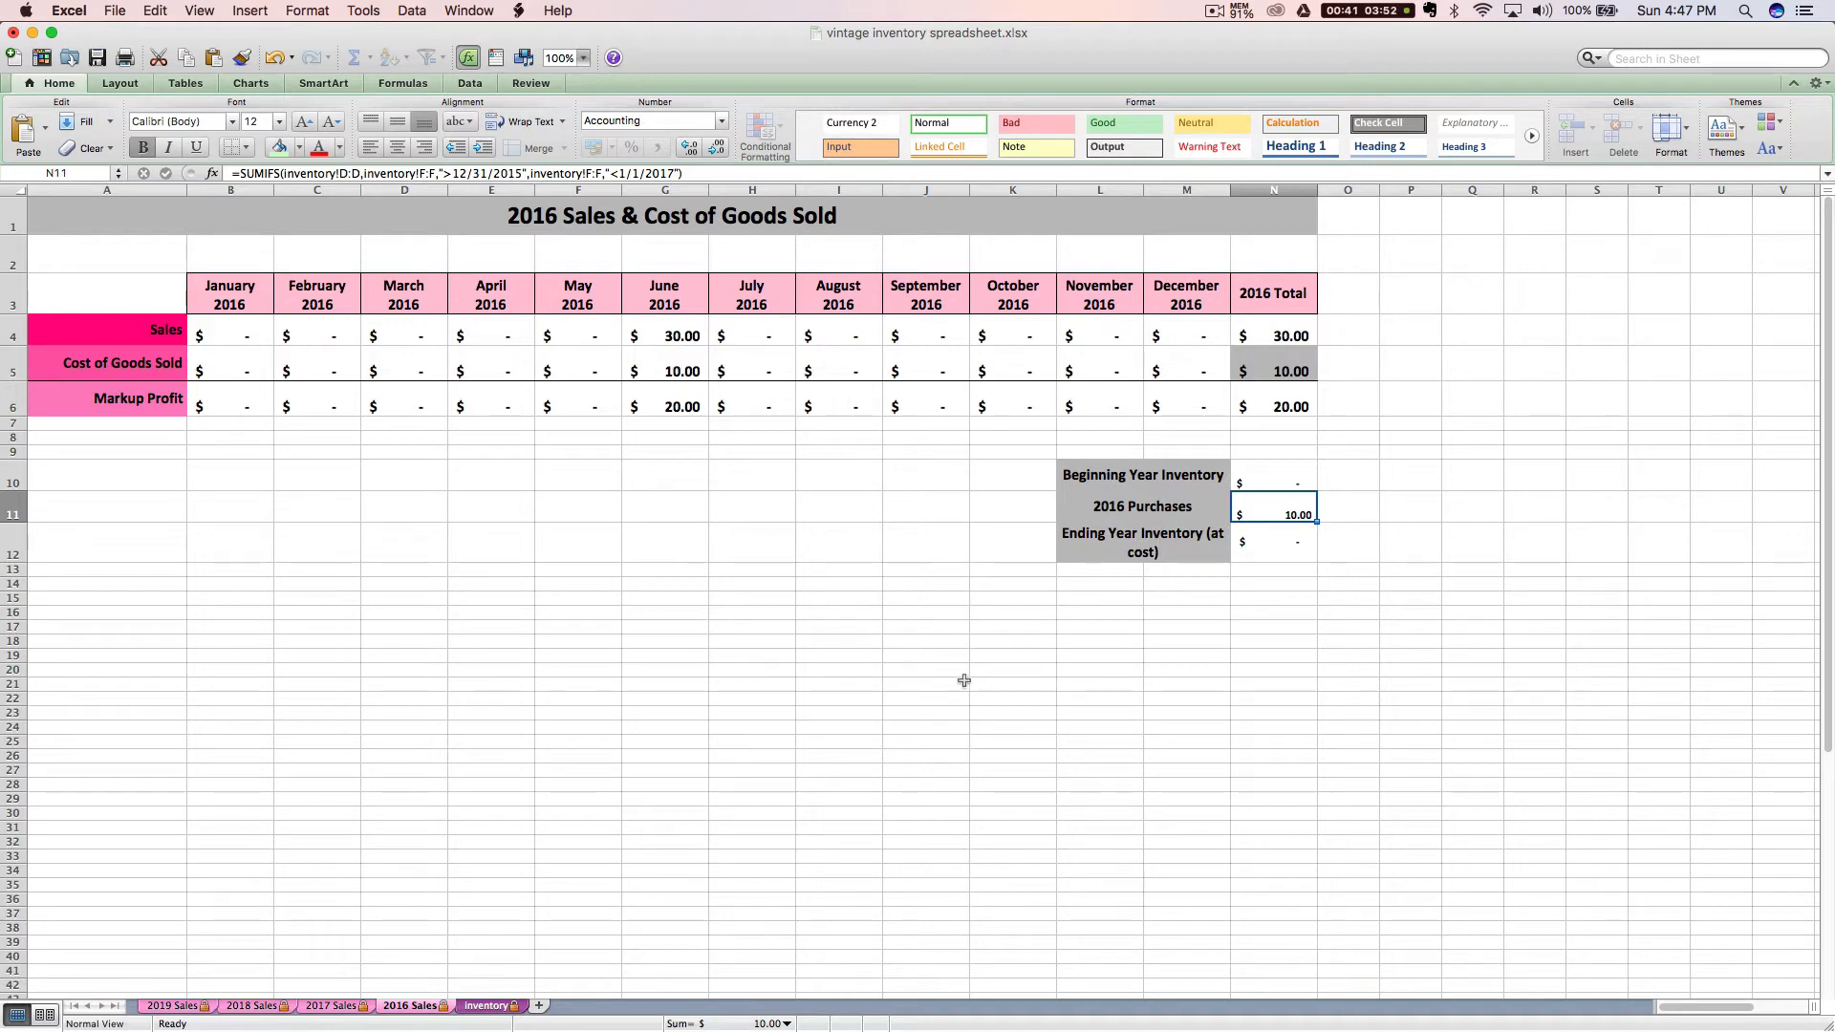
{"action": "left_click", "coordinate": [492, 1006]}
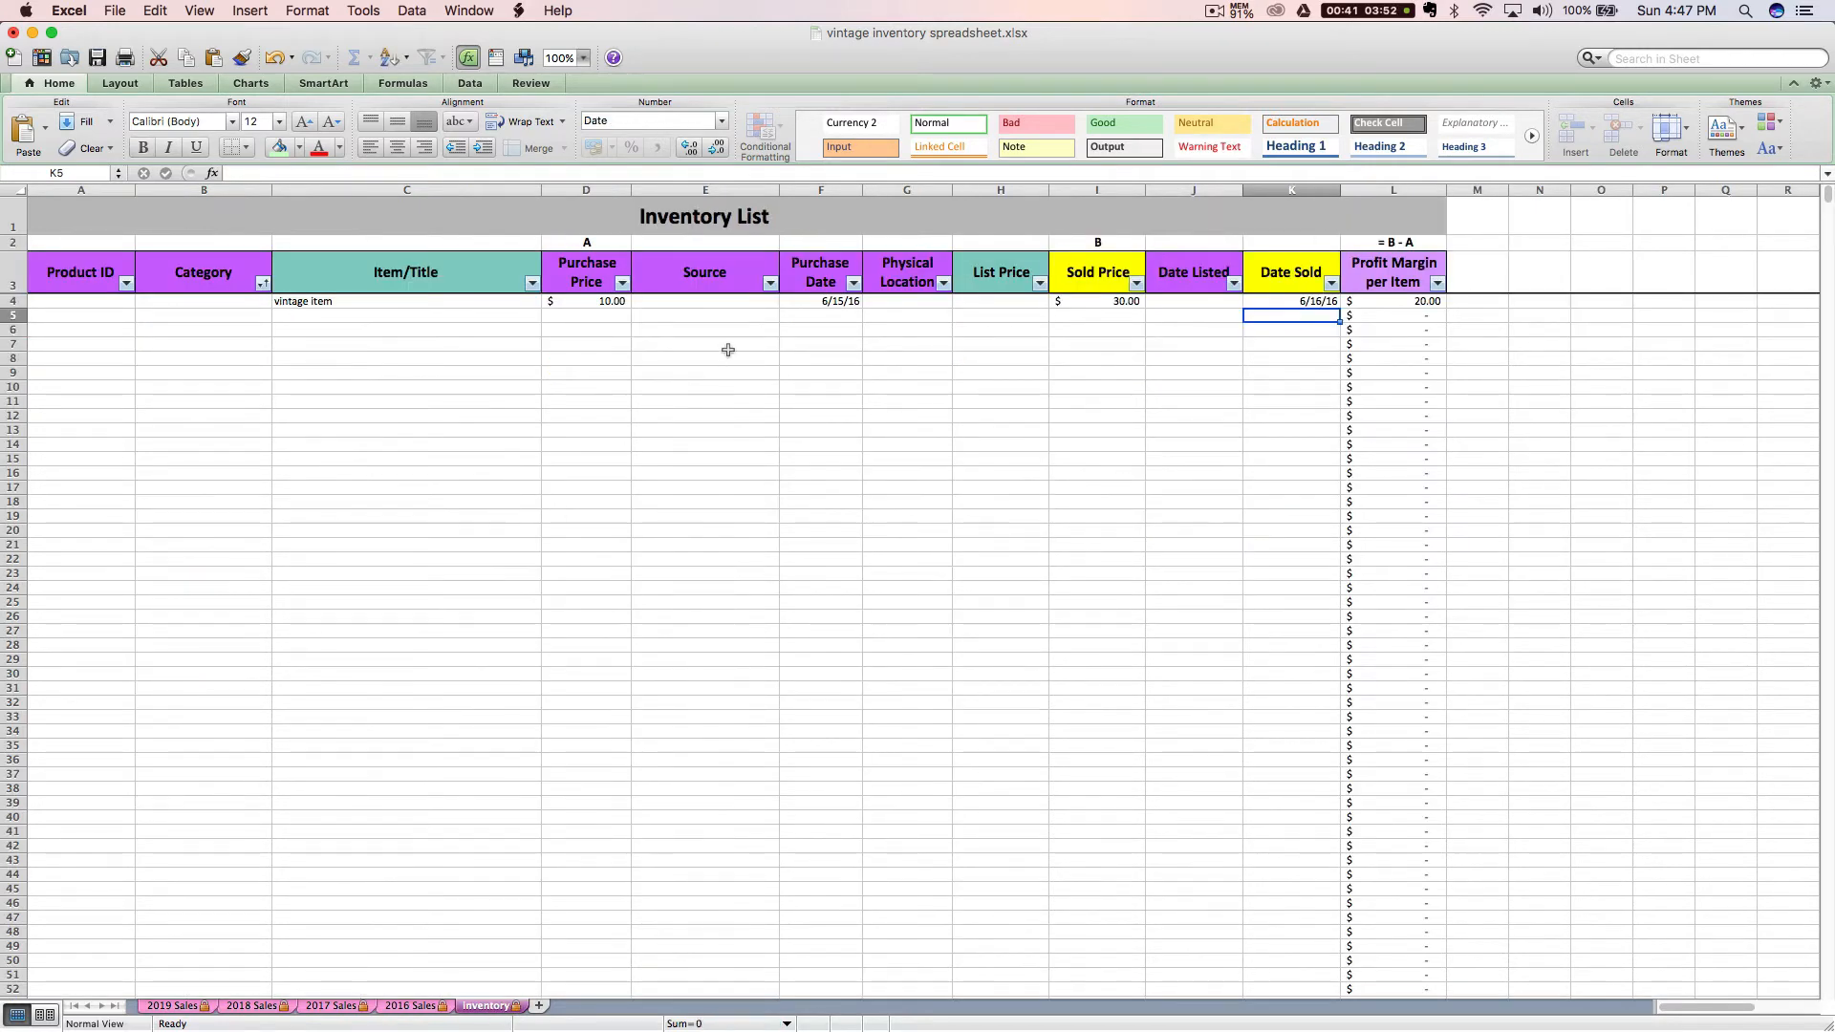